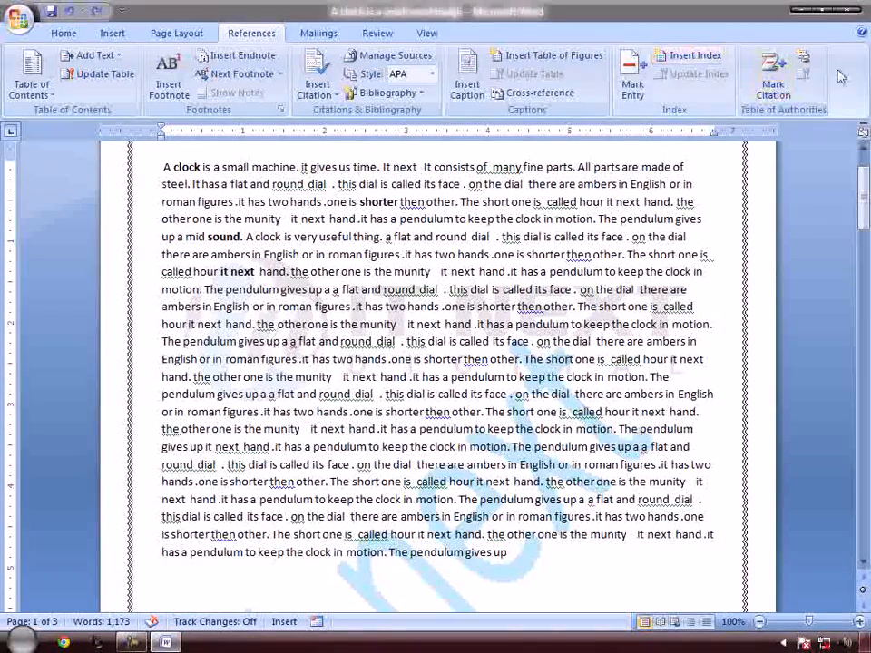
- Try table-of-contents Level 1 and Level 2 on the clock paragraph, and restore Do Not Show in Table of Contents
left_click_drag(865, 207, 865, 192)
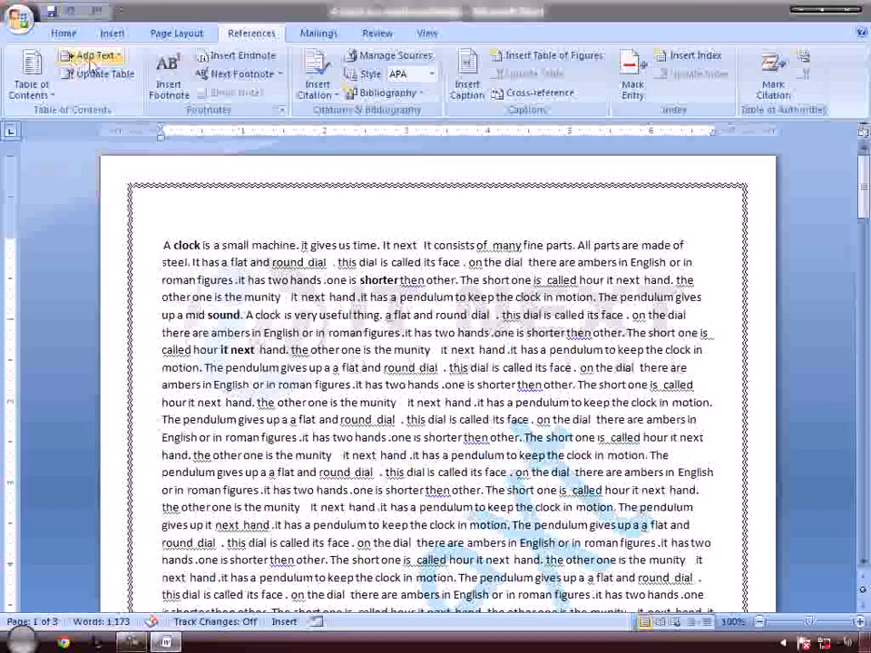
left_click(116, 62)
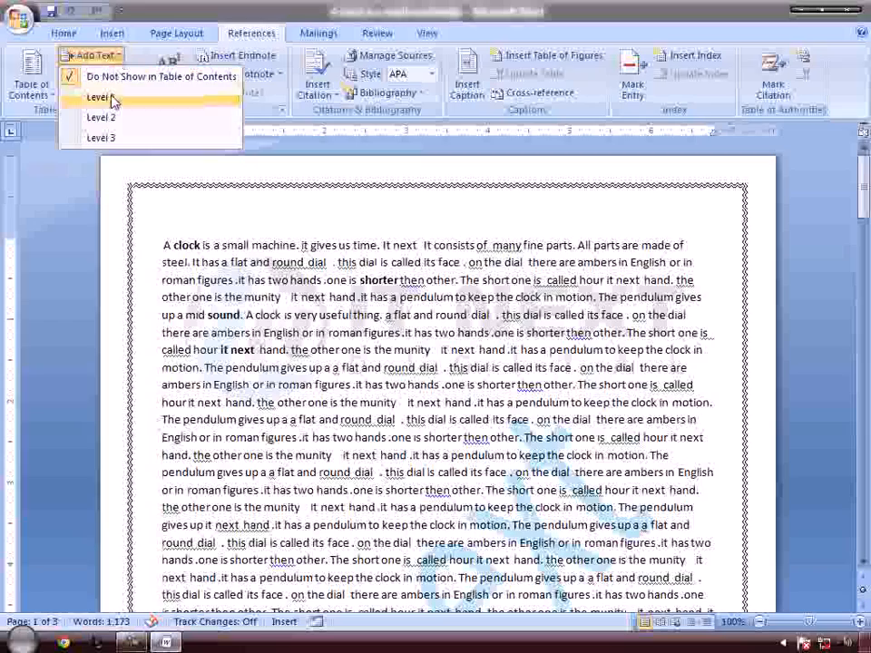
left_click(112, 99)
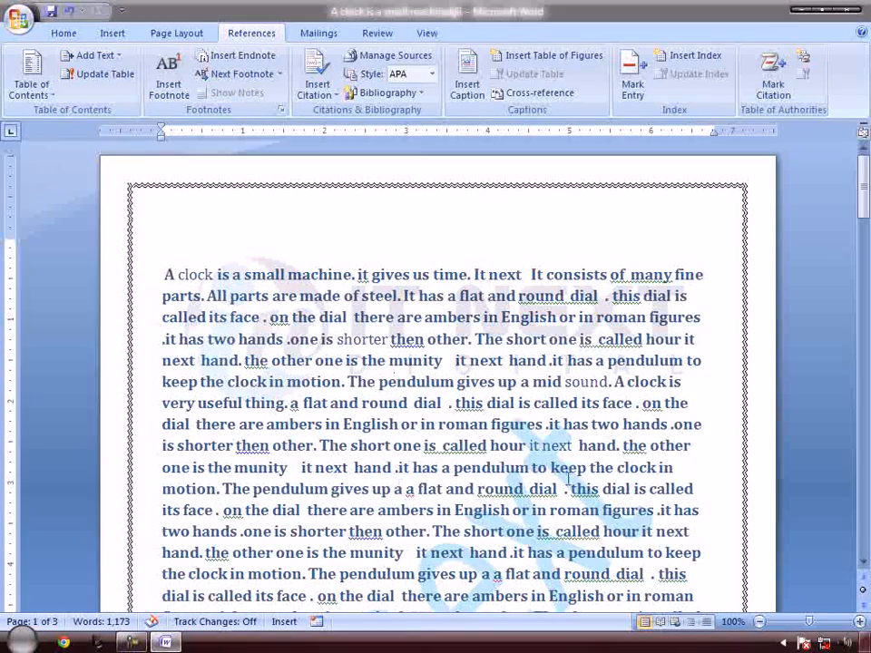
left_click(94, 56)
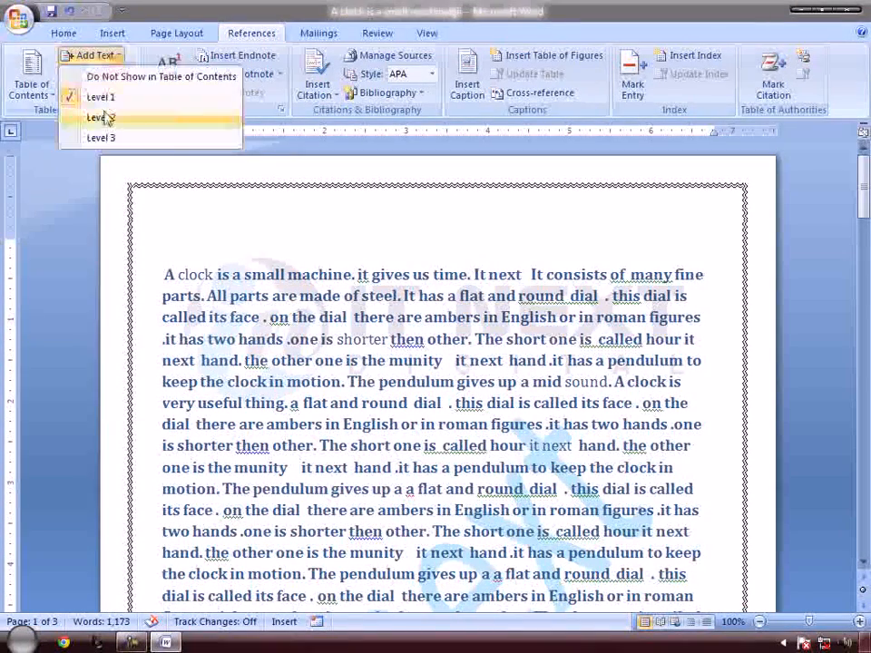
left_click(100, 118)
left_click(92, 55)
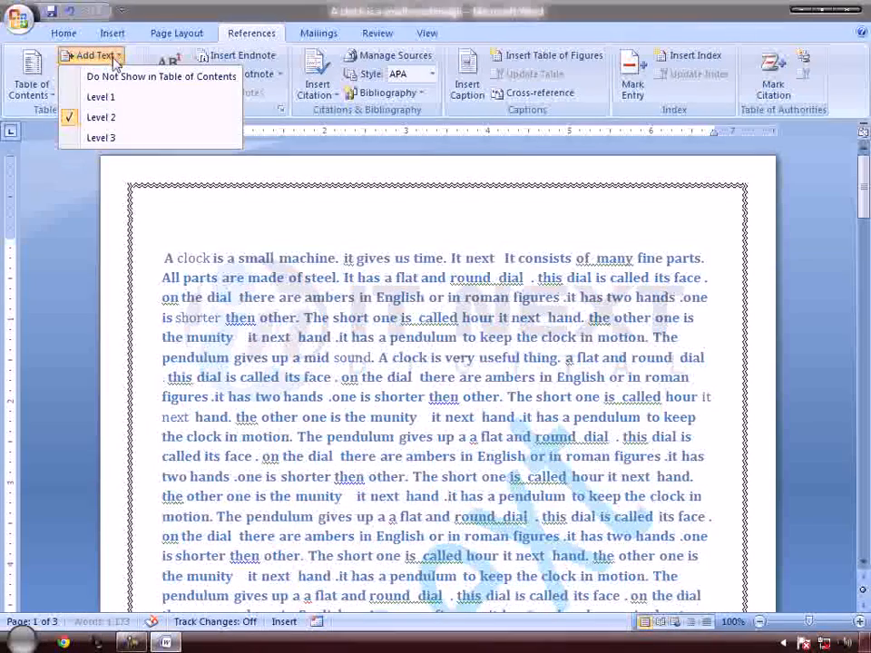
left_click(116, 78)
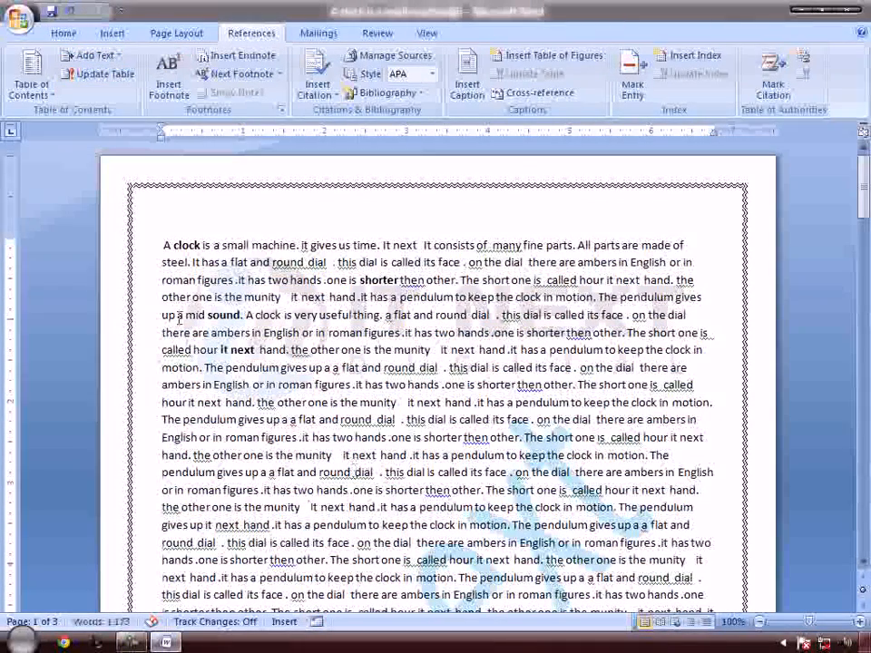
left_click(33, 83)
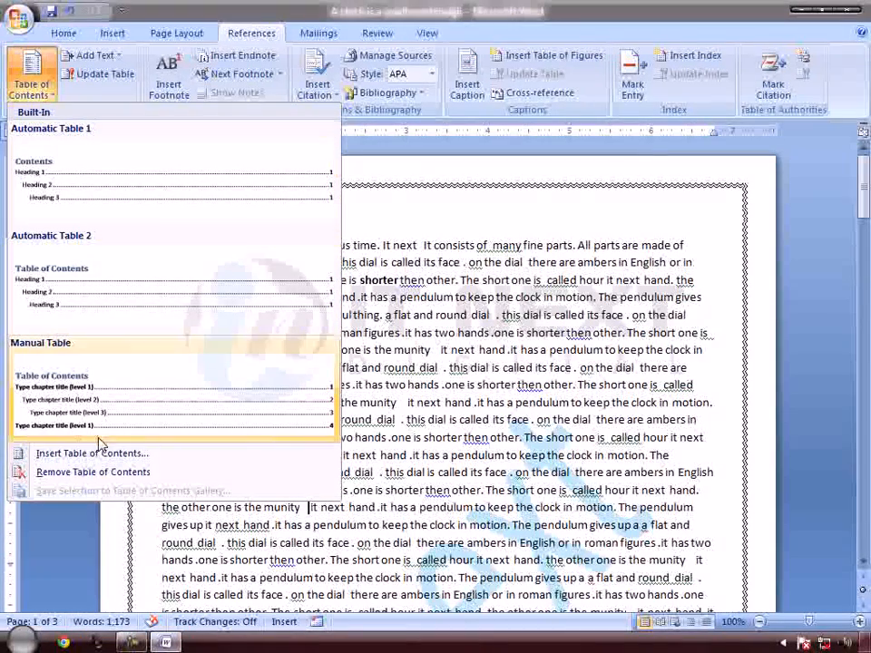
left_click(739, 315)
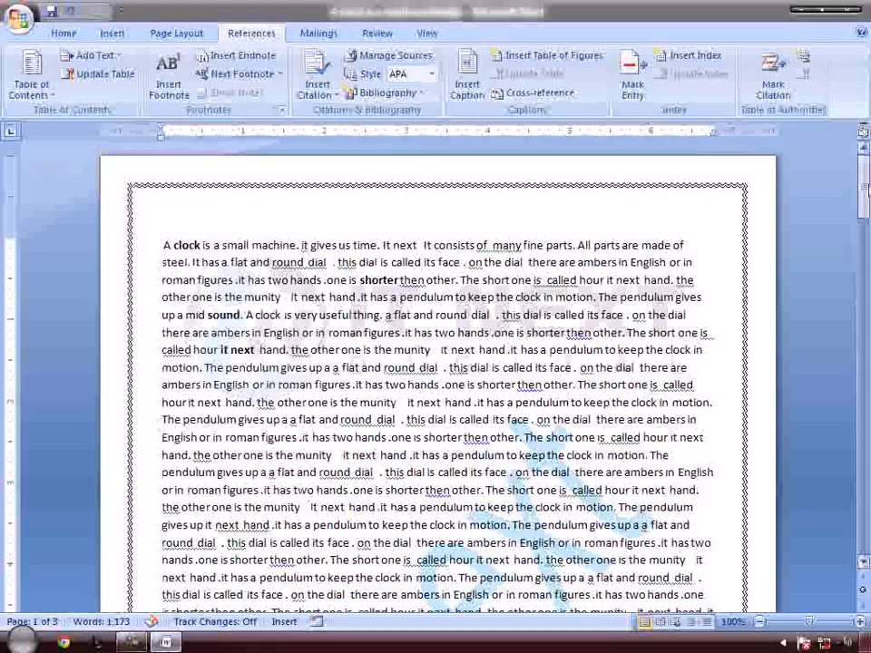
left_click_drag(867, 190, 868, 223)
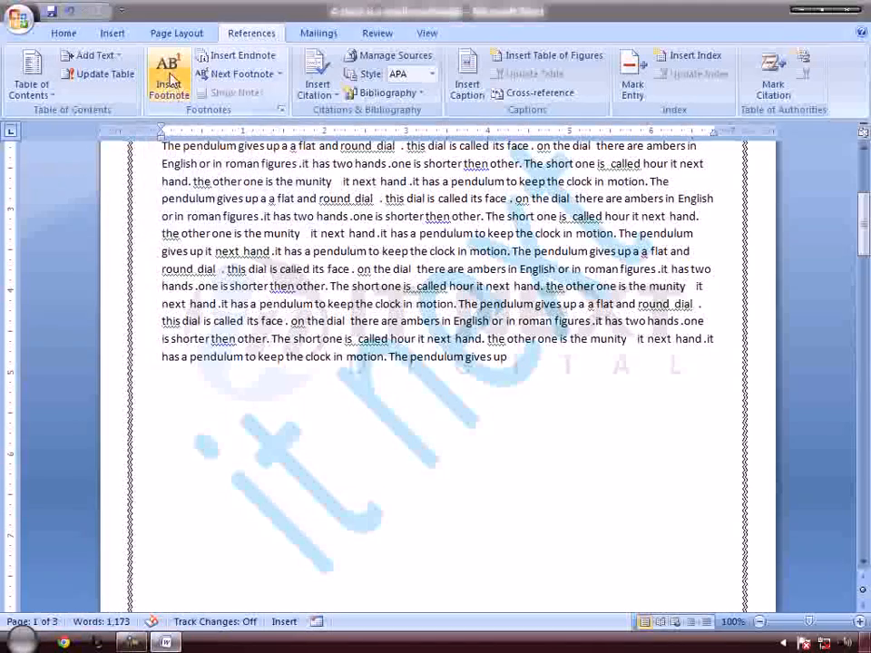
- Add a footnote to the bold word "clock" in the first line with the text "It's a work full things"
left_click_drag(864, 243, 862, 189)
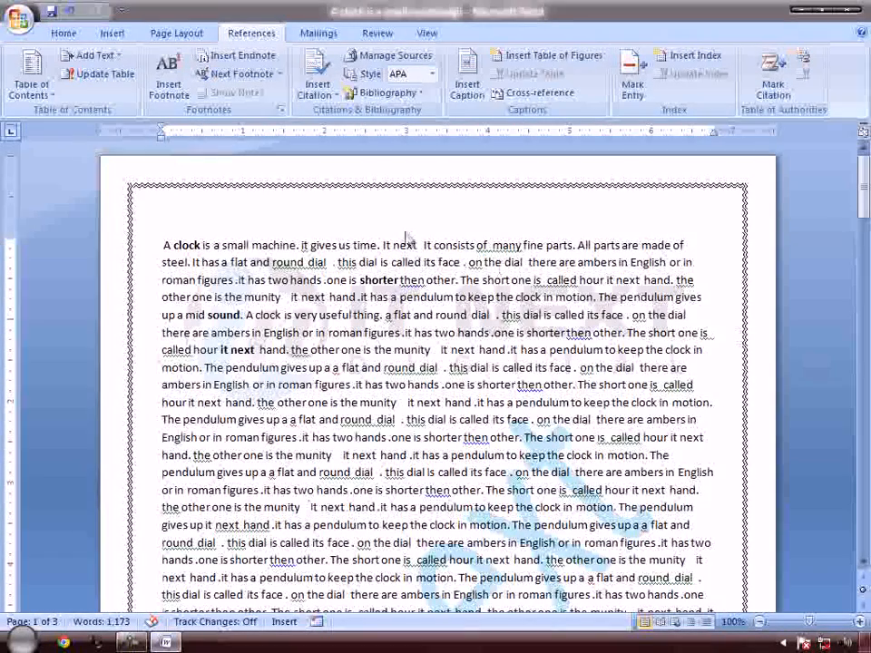
left_click_drag(175, 245, 187, 246)
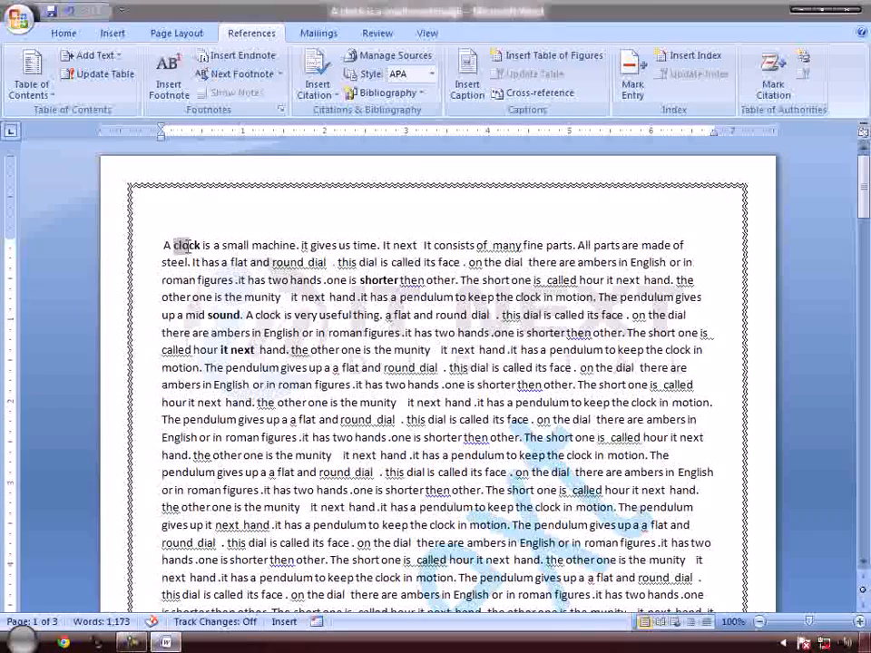
key("ctrl+b")
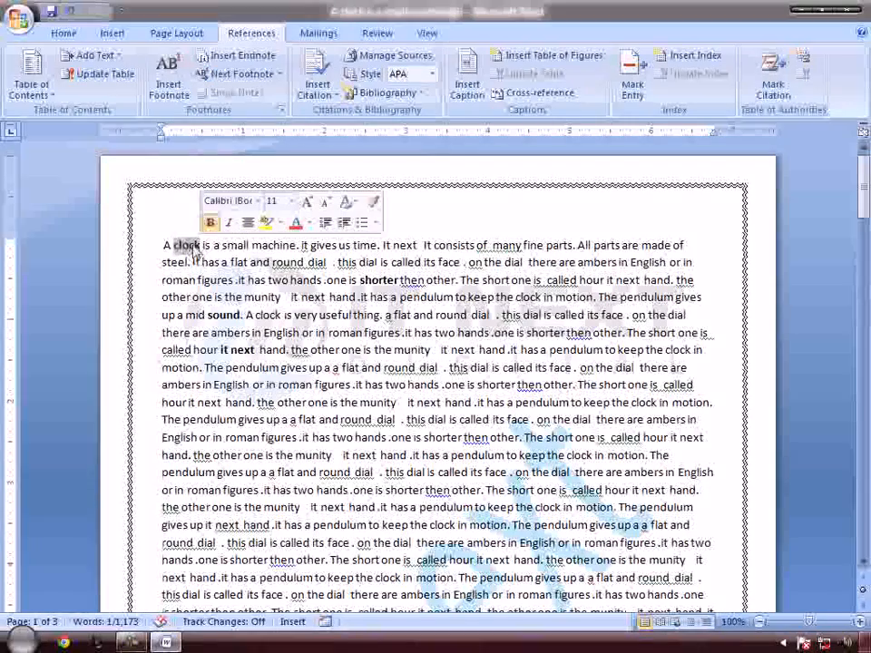
left_click(169, 74)
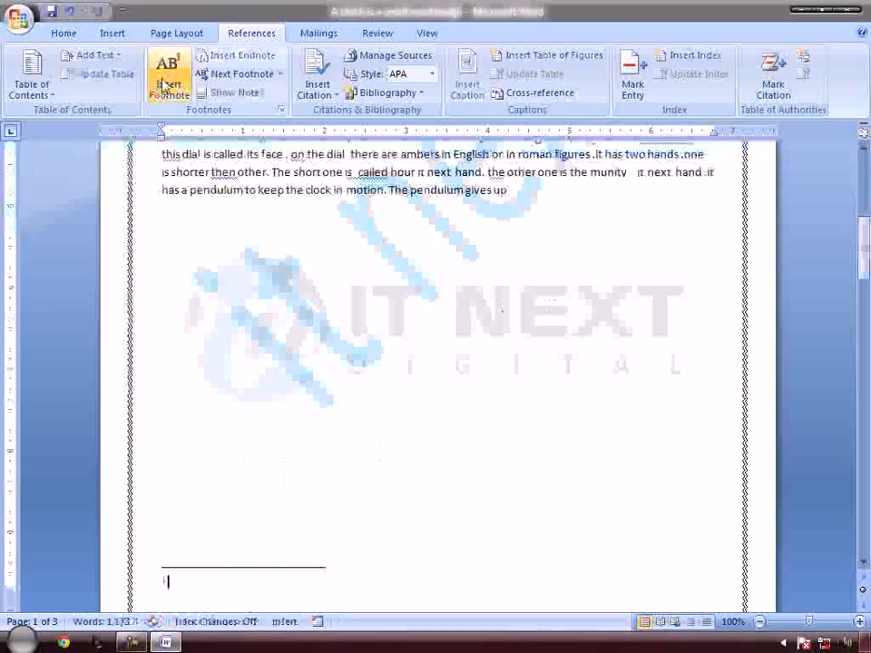
left_click_drag(865, 253, 864, 267)
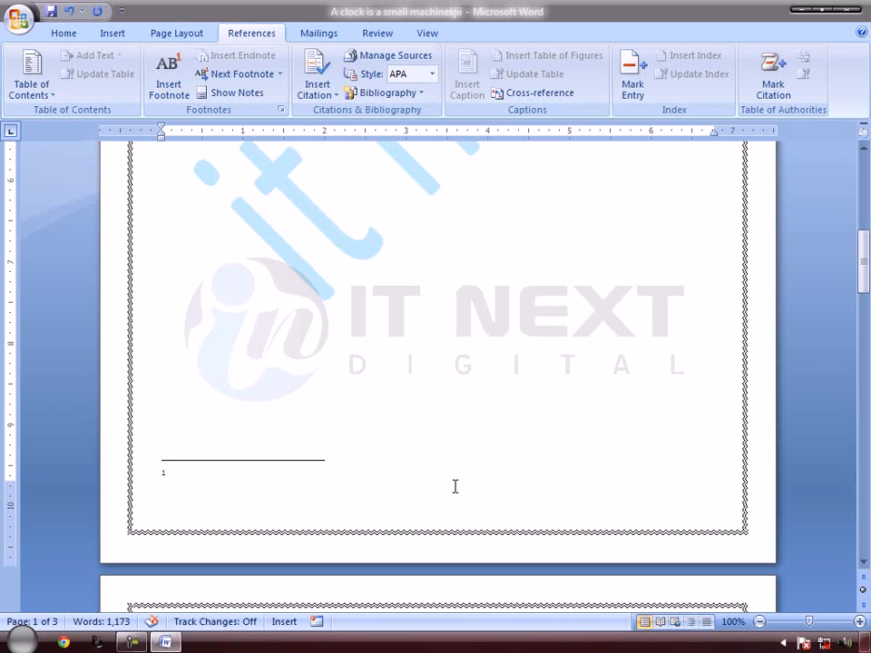
type("It's a work full things")
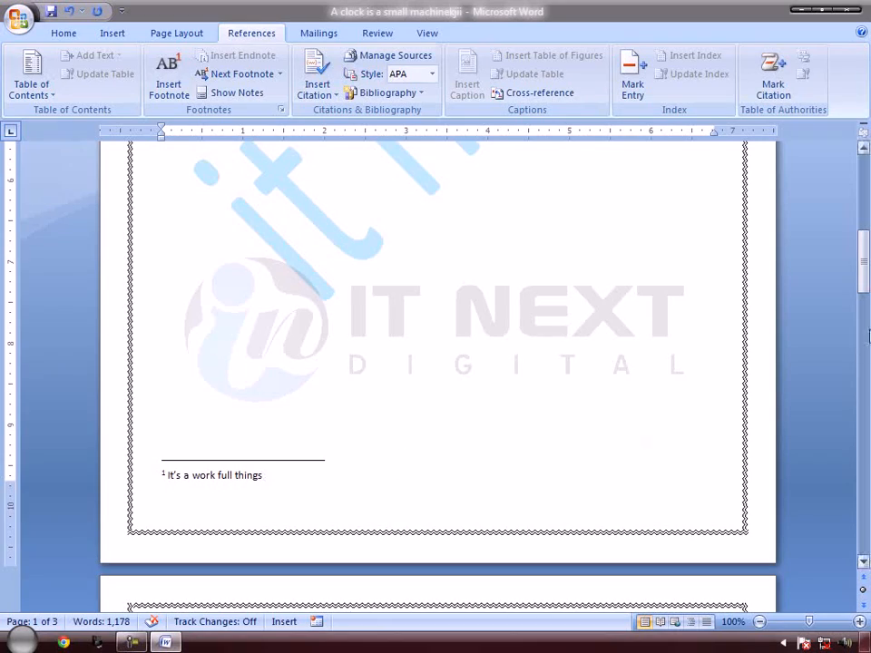
- Examine the new footnote text at the end of page 1 and its reference mark beside "clock"
left_click_drag(864, 272, 867, 296)
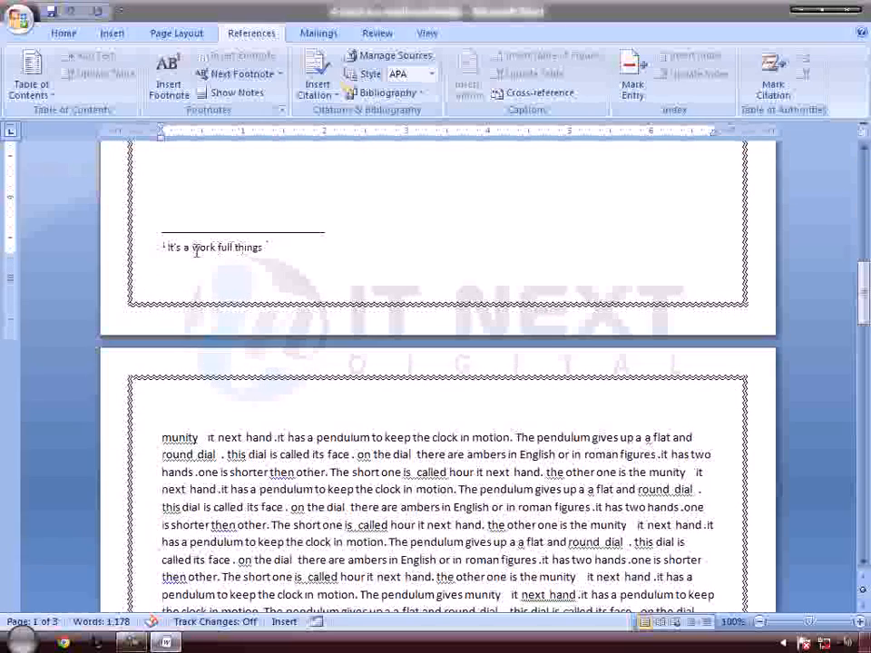
left_click_drag(860, 263, 868, 202)
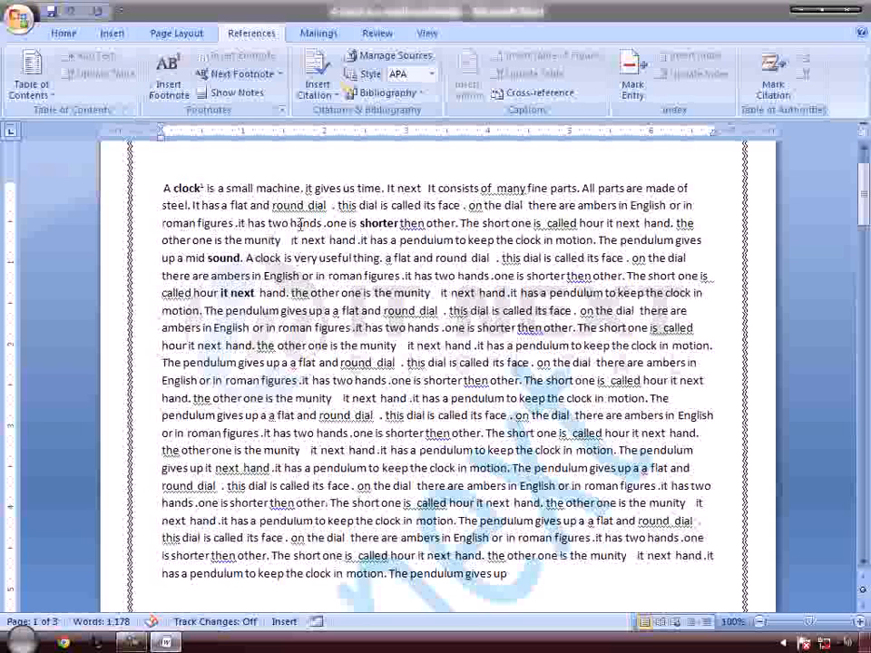
left_click_drag(866, 195, 866, 289)
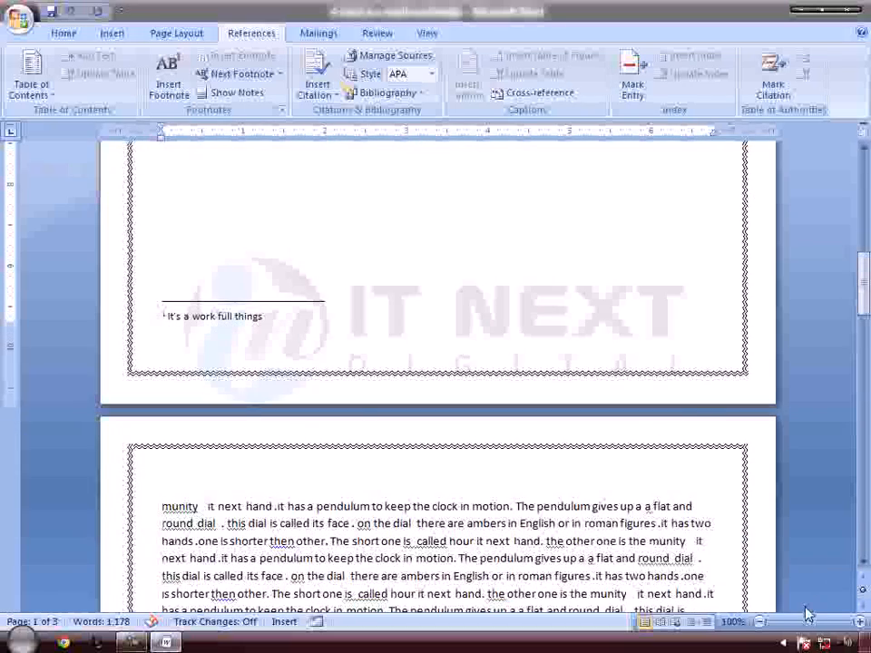
left_click_drag(809, 625, 815, 624)
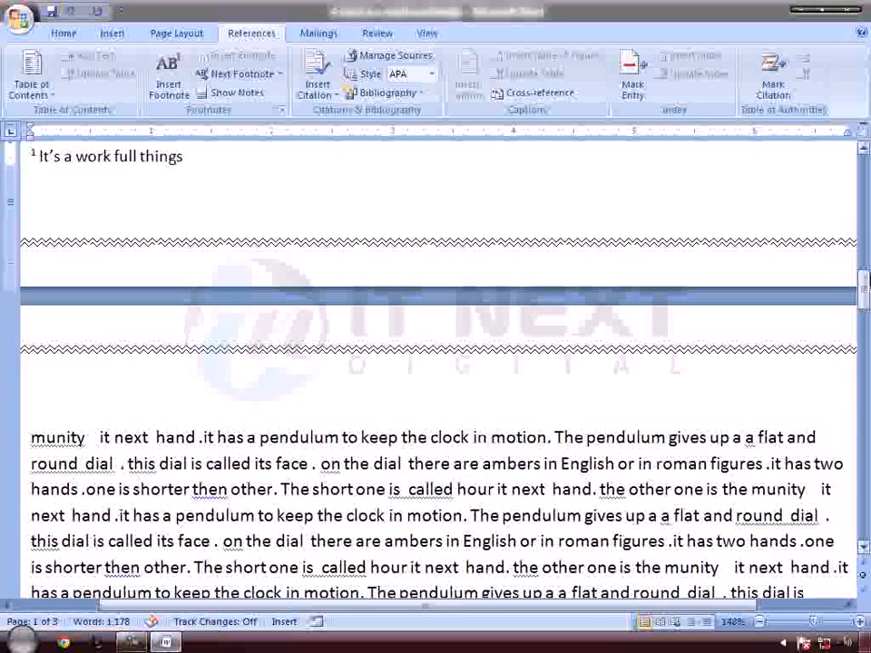
left_click_drag(866, 282, 865, 259)
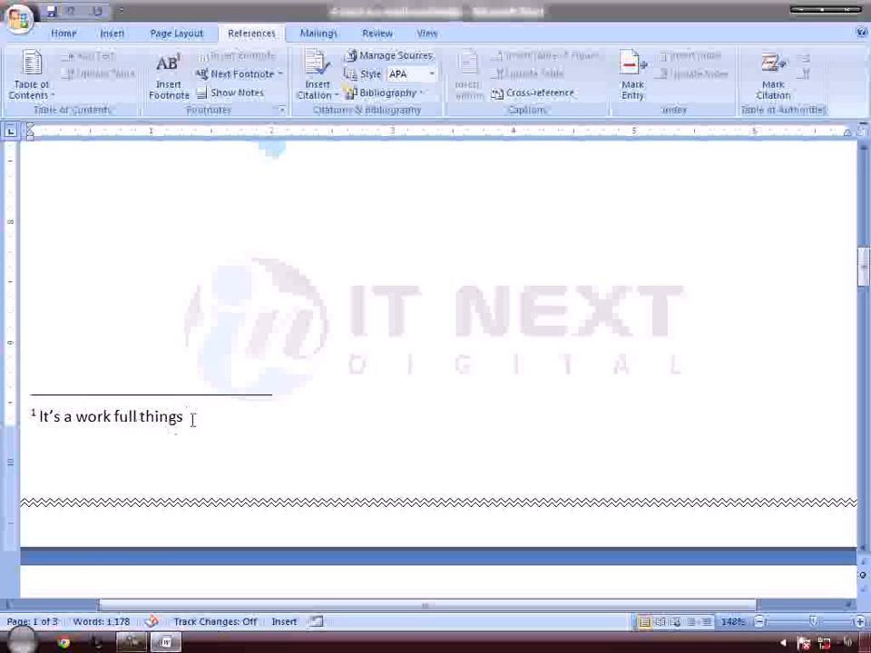
left_click_drag(865, 288, 863, 187)
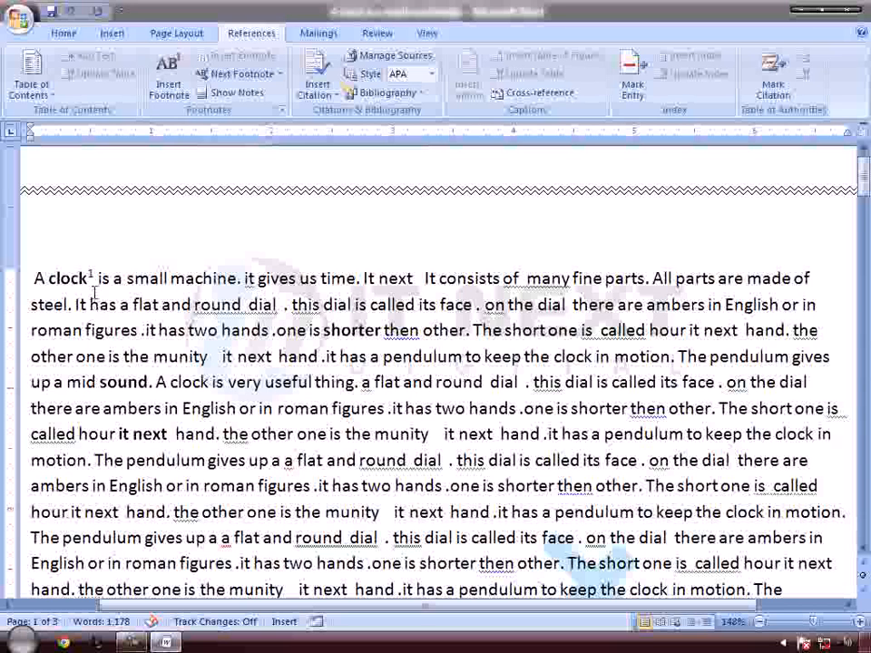
mouse_move(97, 273)
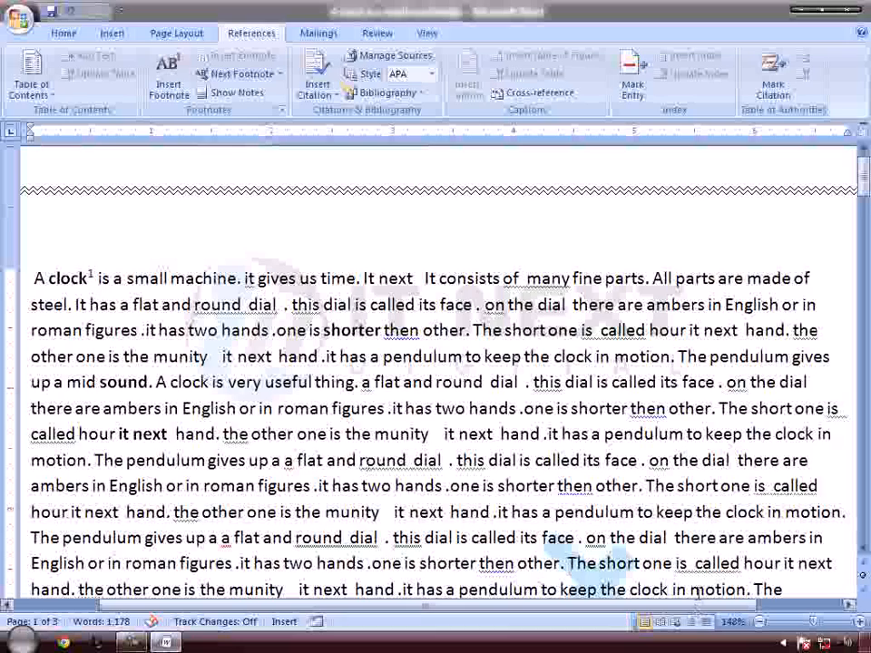
left_click(810, 622)
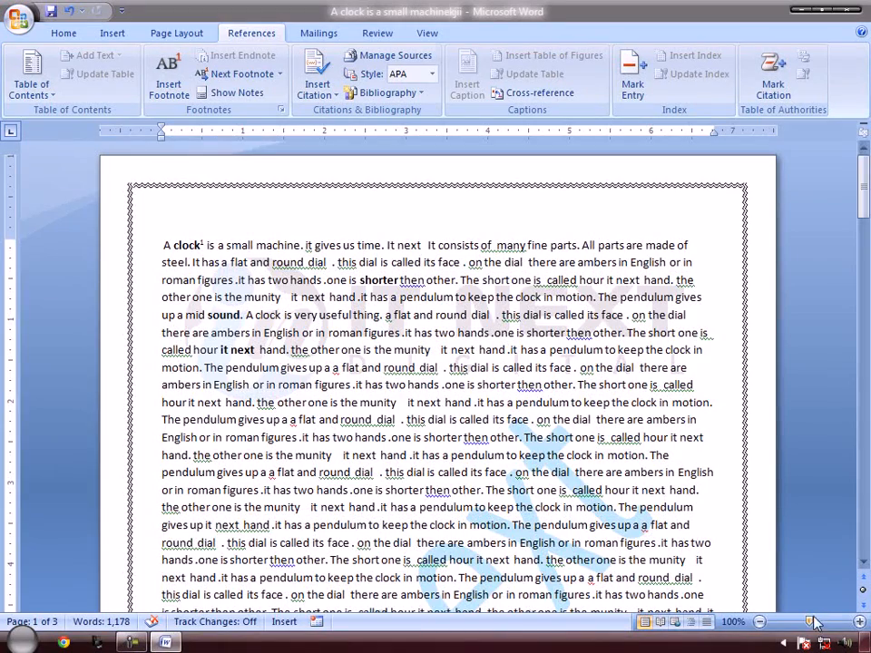
- Add a footnote to the bold words "it next" with the text "It's a company for games, software & tutorial"
mouse_move(865, 182)
left_mouse_down()
mouse_move(864, 253)
mouse_move(864, 182)
left_mouse_up()
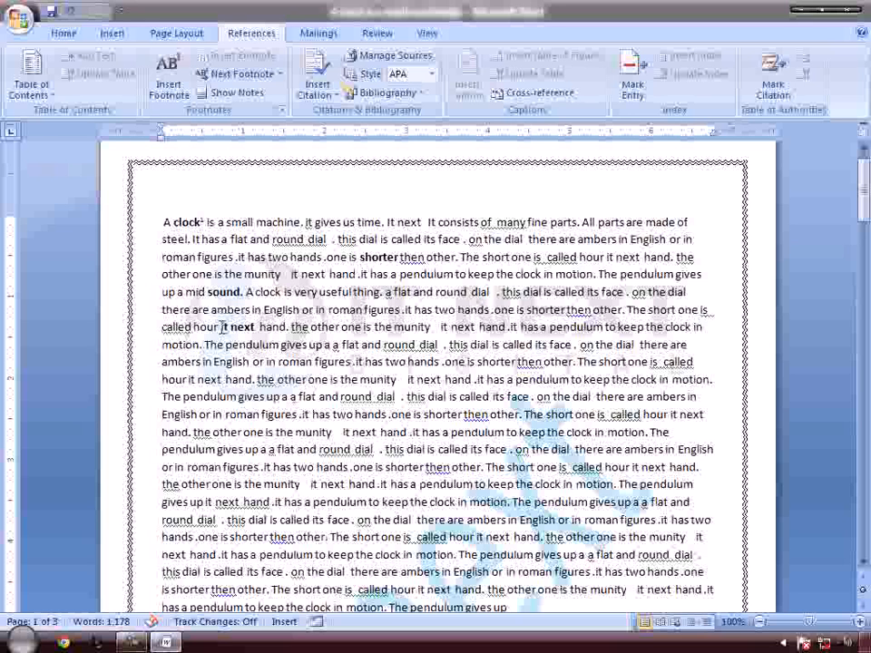
left_click_drag(252, 325, 251, 332)
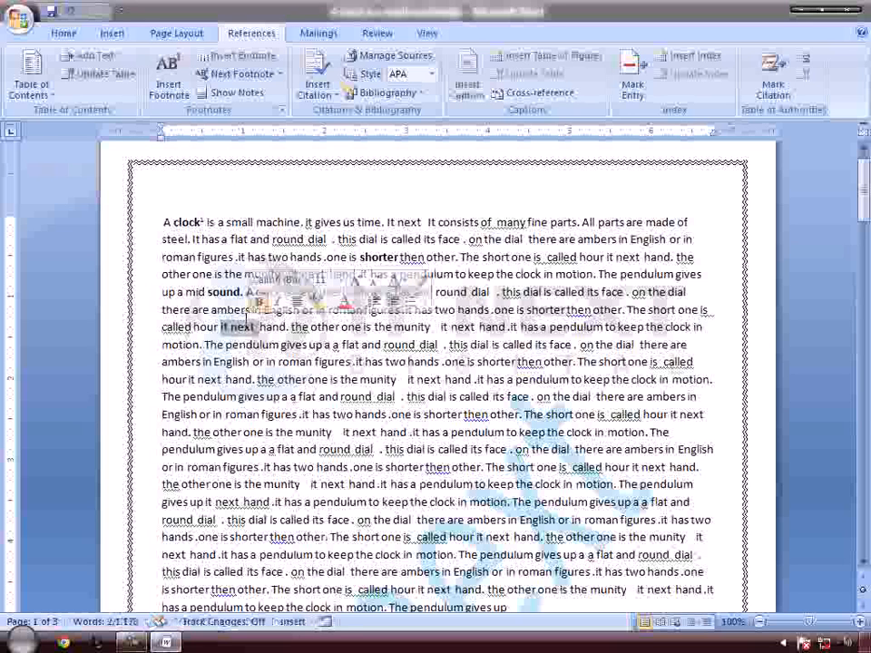
left_click(169, 84)
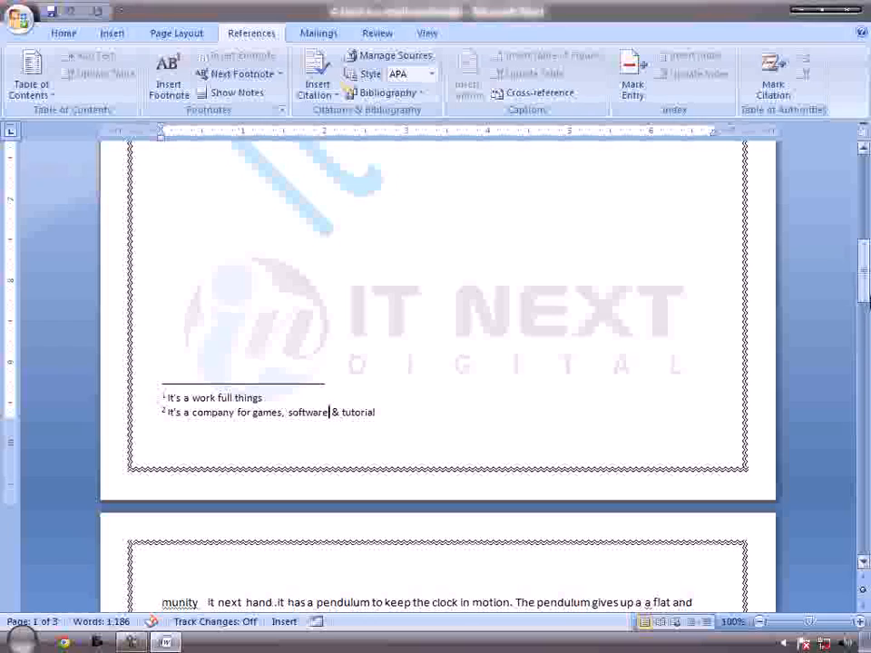
- Inspect the footnote reference marks beside "clock" and "it next" in the first paragraph
left_click_drag(865, 287, 864, 196)
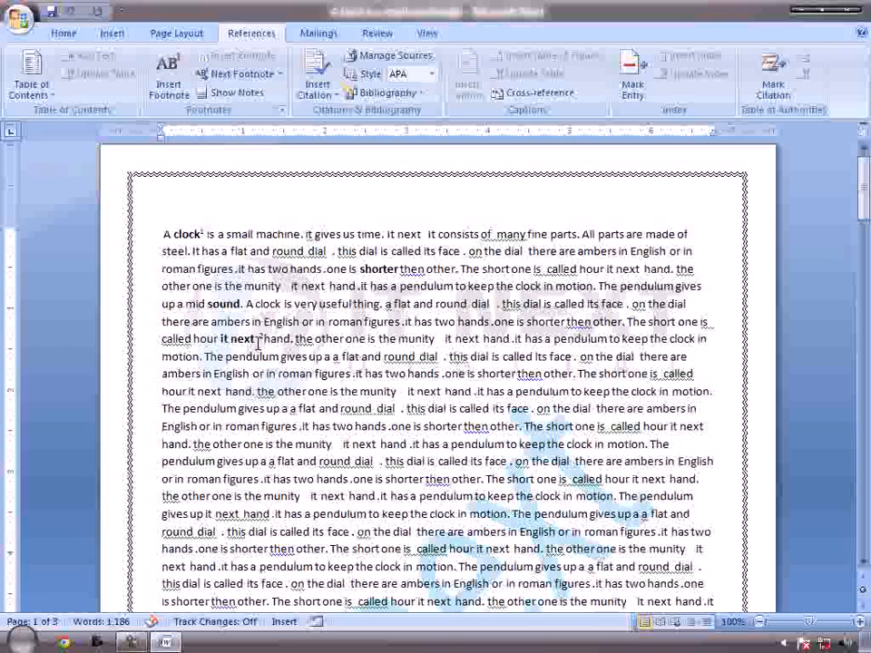
left_click_drag(808, 622, 813, 623)
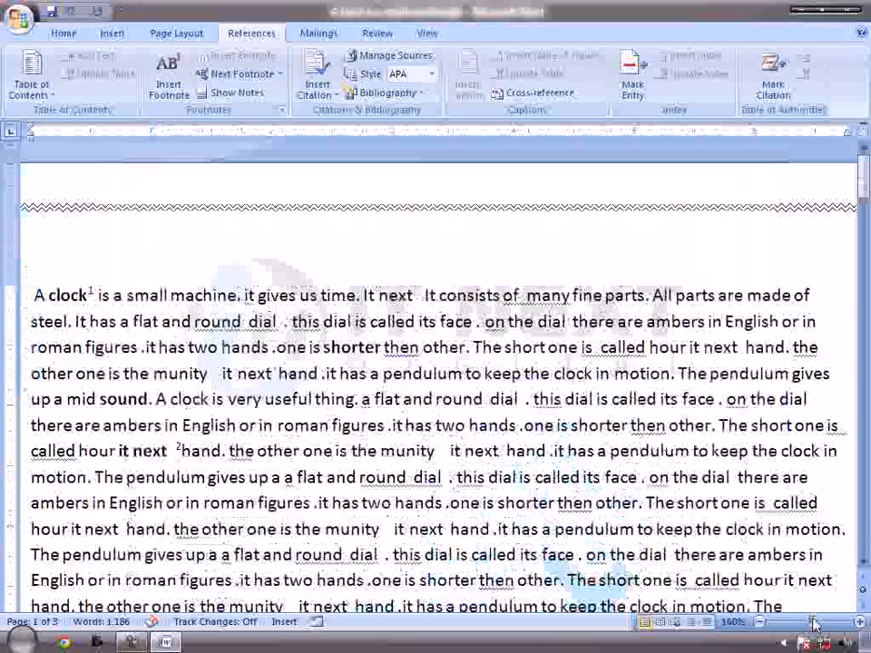
mouse_move(866, 177)
left_mouse_down()
mouse_move(866, 207)
mouse_move(866, 187)
left_mouse_up()
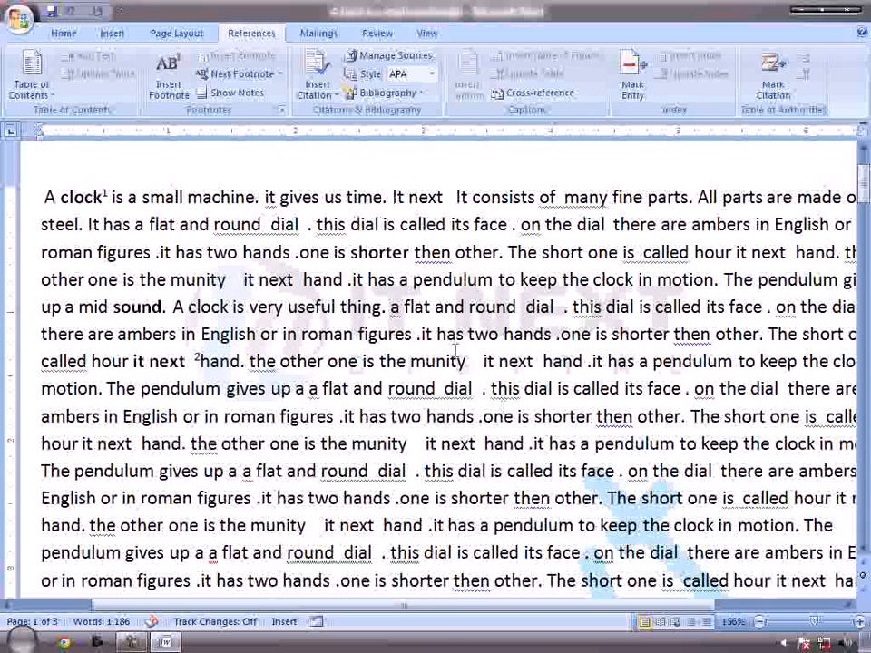
left_click_drag(817, 626, 815, 627)
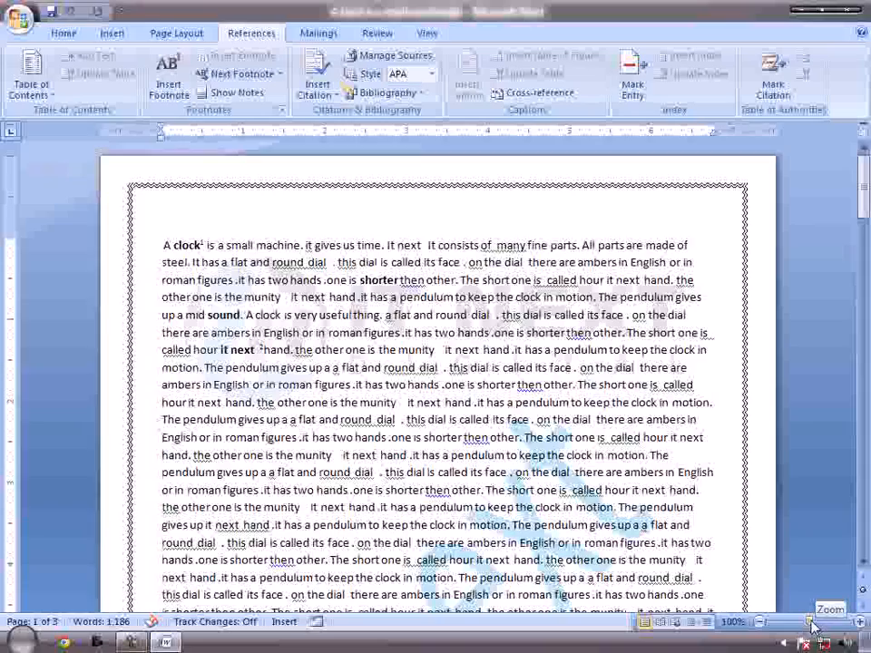
scroll(626, 467, "up", 10)
left_click_drag(394, 605, 523, 606)
left_click_drag(864, 179, 863, 171)
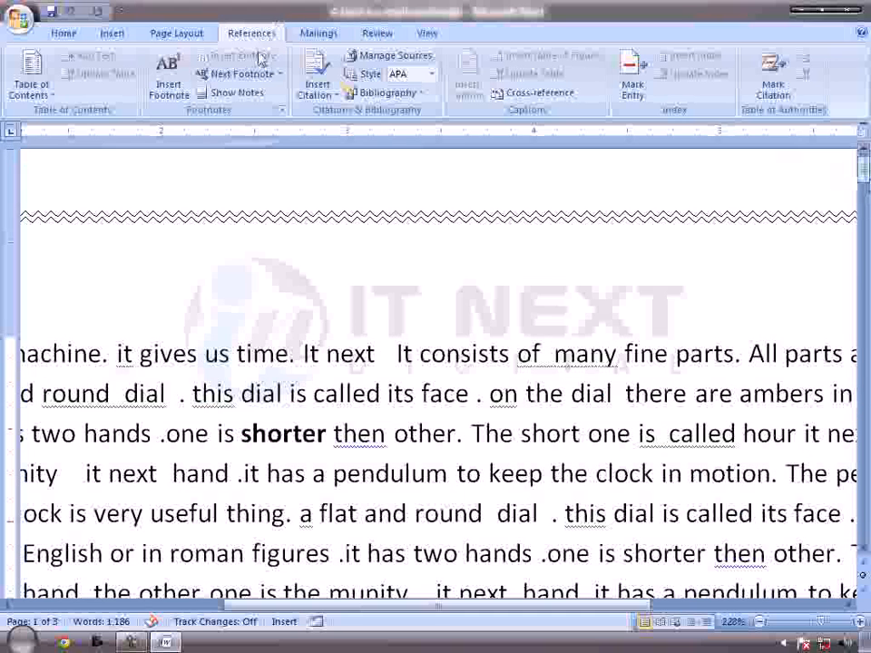
- Review both footnote texts at the end of page 1 and place the cursor in the word "clock" in the first line
left_click(259, 80)
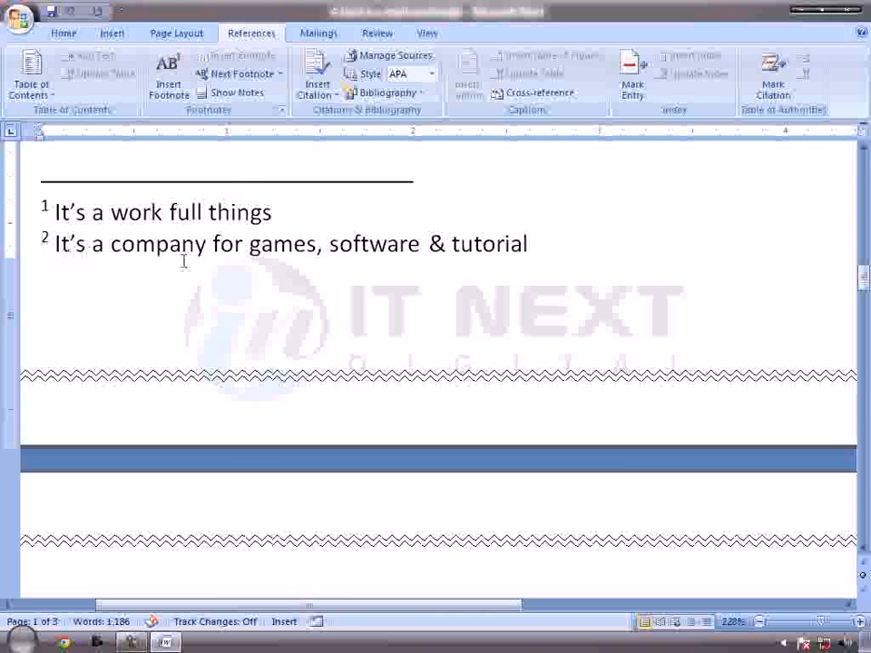
left_click_drag(821, 624, 812, 624)
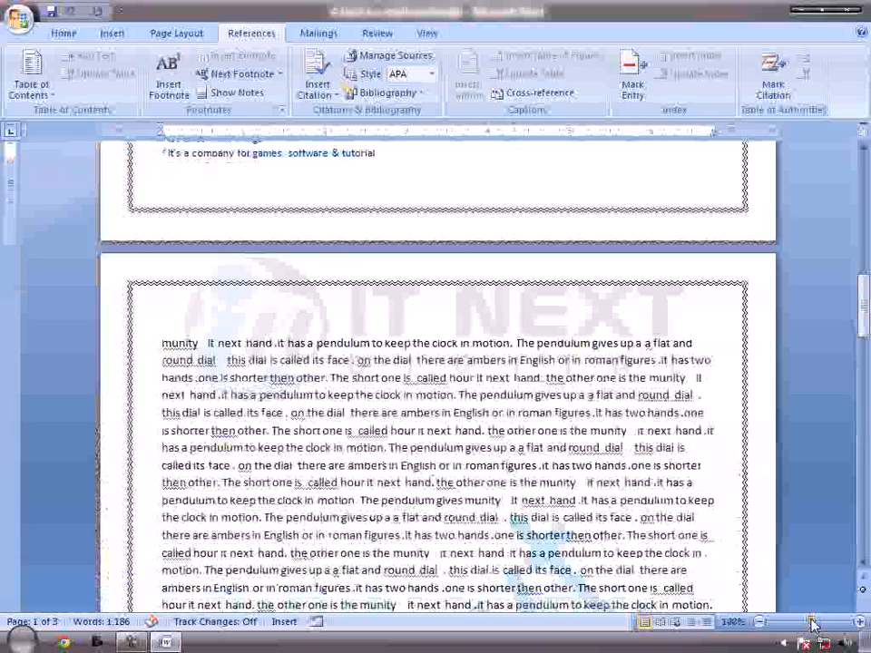
left_click_drag(863, 292, 863, 192)
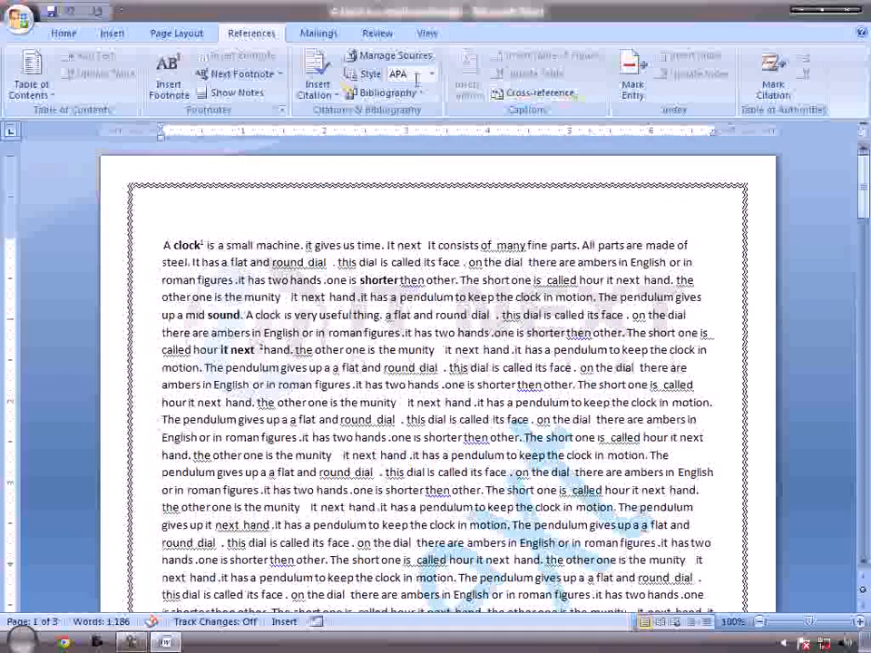
left_click(196, 245)
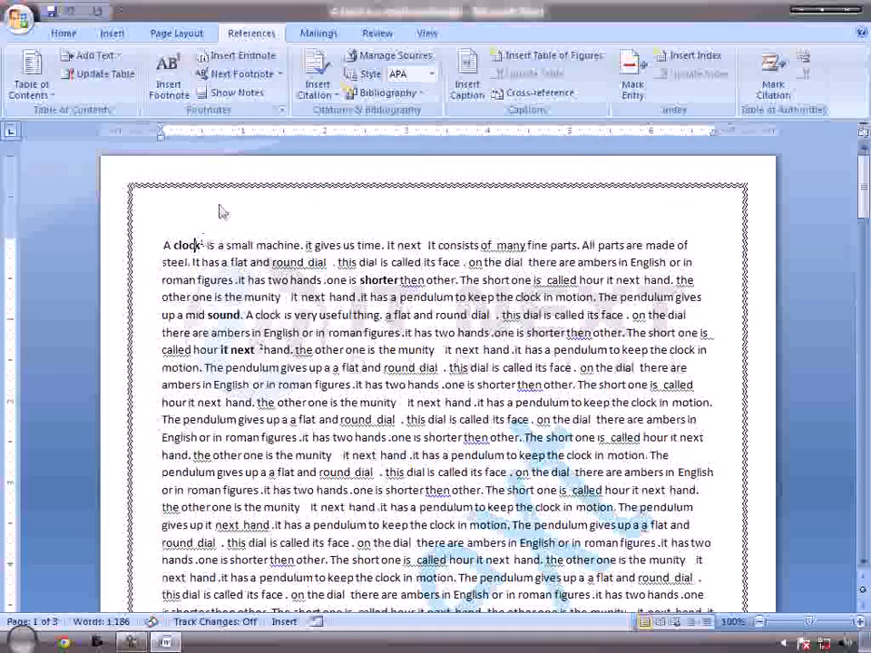
- Jump to the next footnote reference, show the footnotes at the end of page 1, and return to the first paragraph
left_click(243, 75)
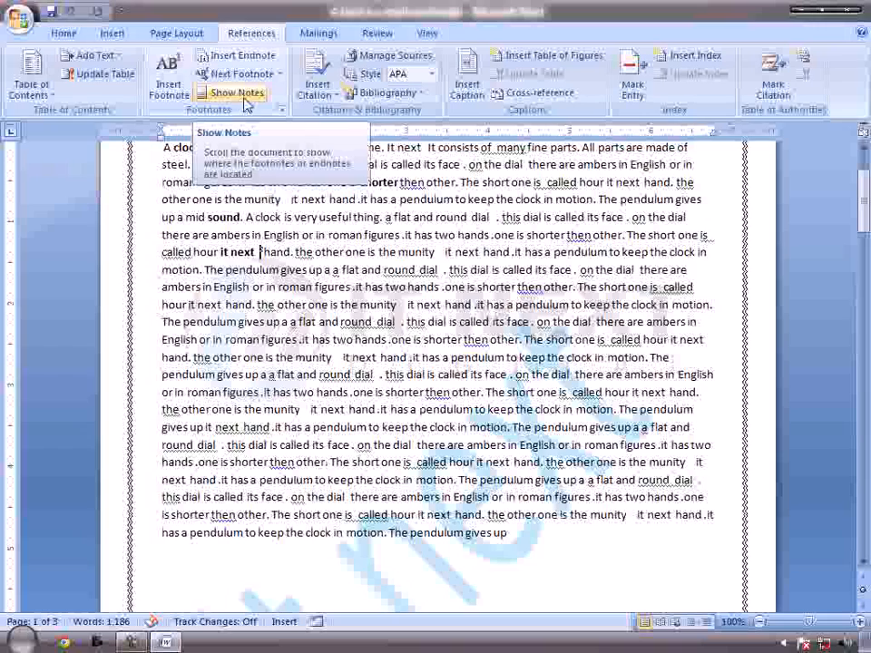
left_click(238, 94)
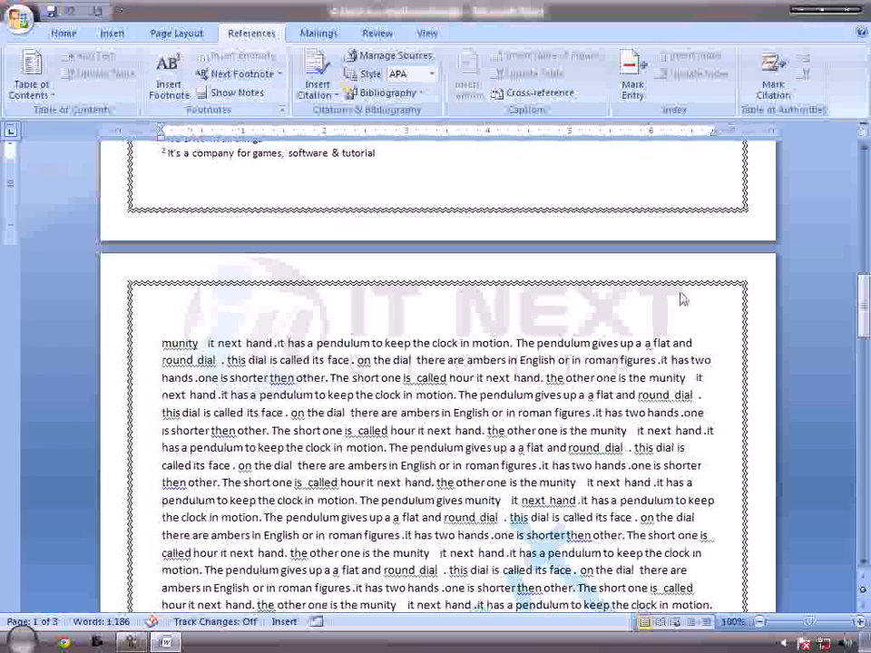
scroll(354, 214, "up", 5)
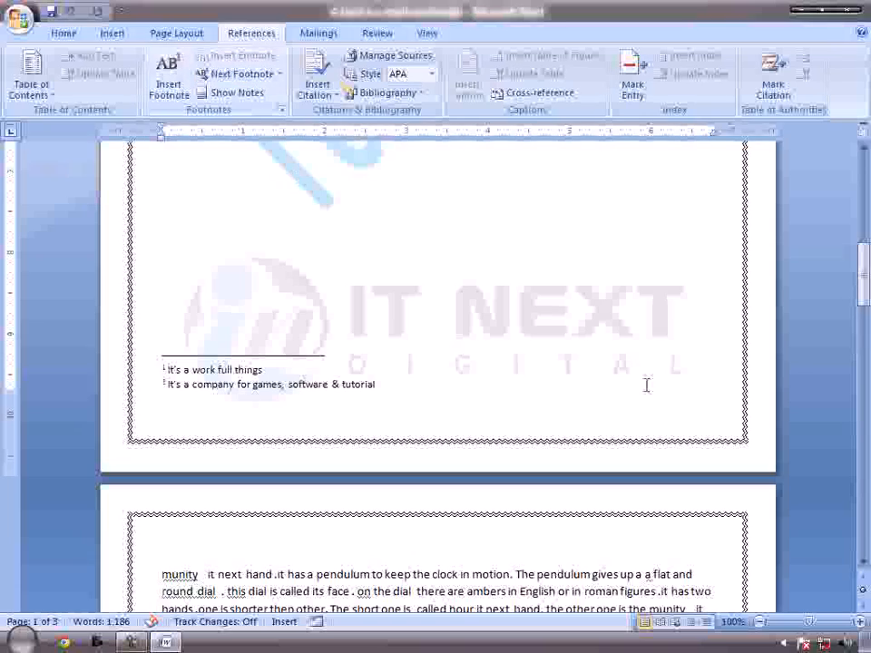
left_click_drag(864, 290, 865, 214)
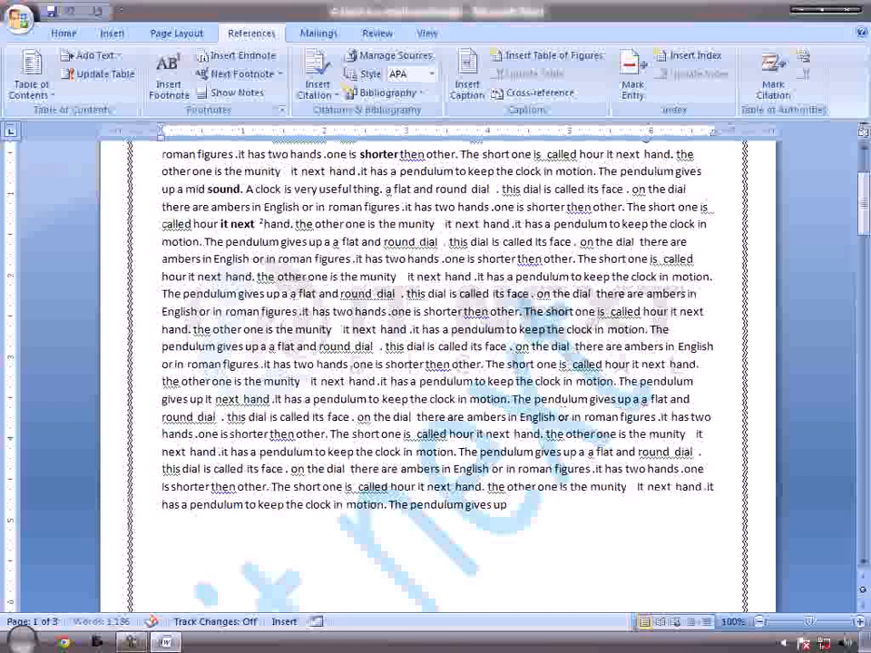
- Start a new Book source for a citation after "The pendulum gives up", with author last name "t2" and first name "b2"
left_click(317, 86)
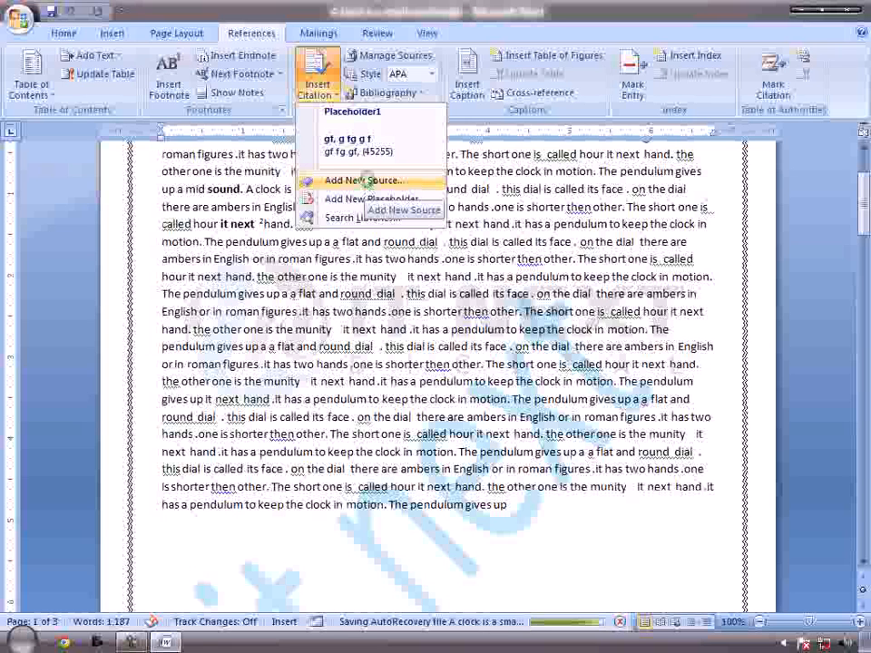
left_click(366, 184)
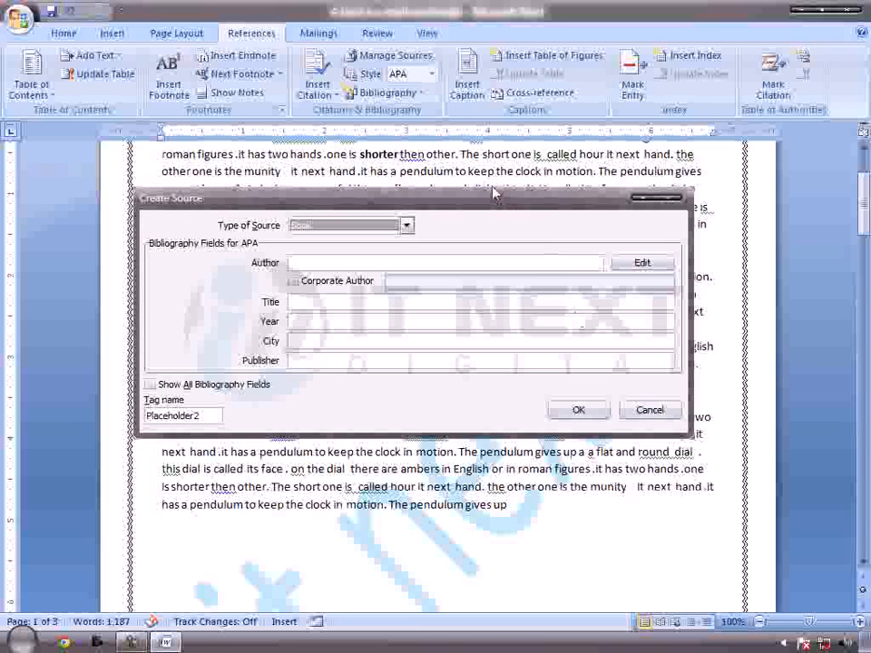
left_click_drag(503, 214, 530, 254)
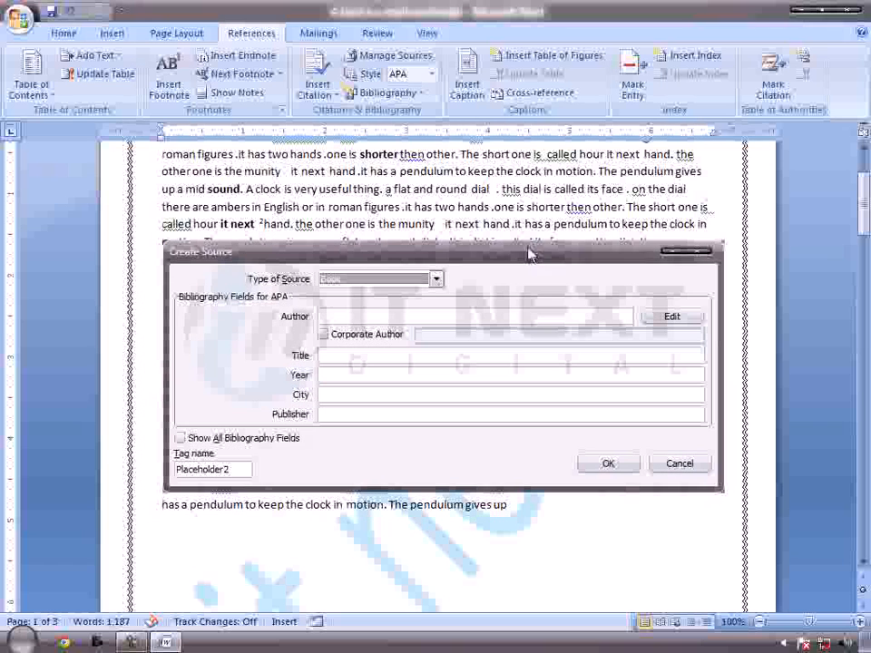
left_click(436, 279)
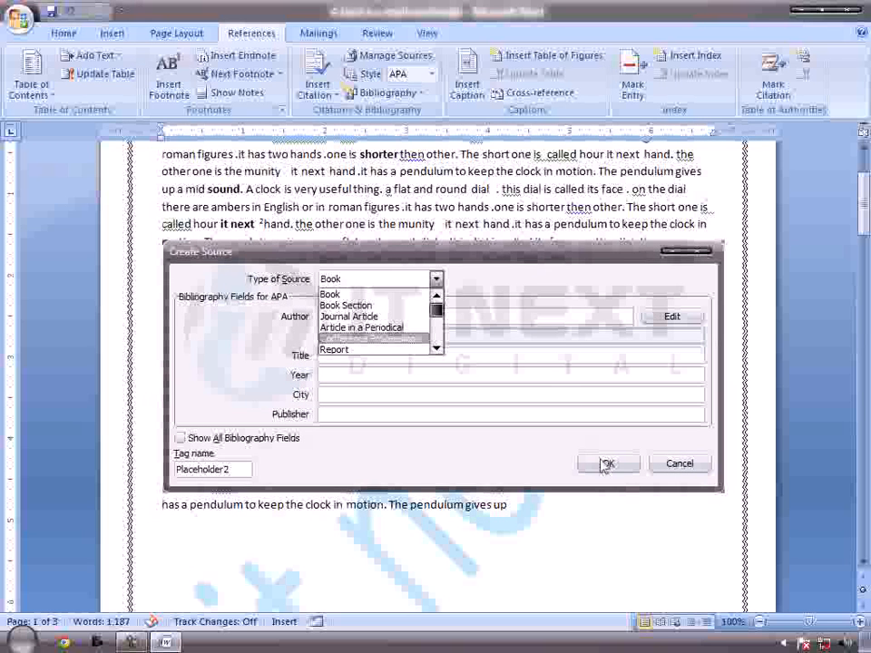
left_click(327, 295)
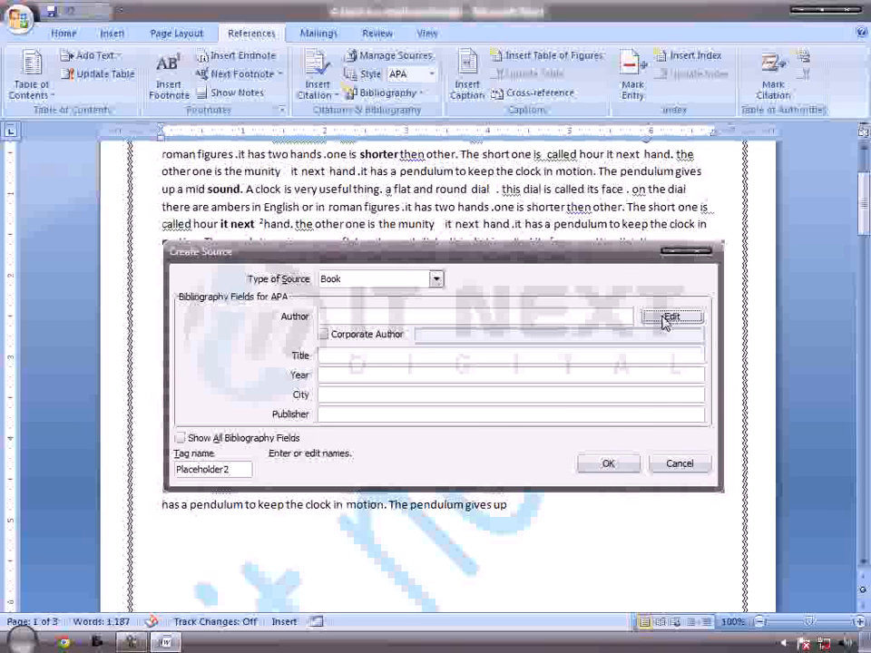
left_click(650, 318)
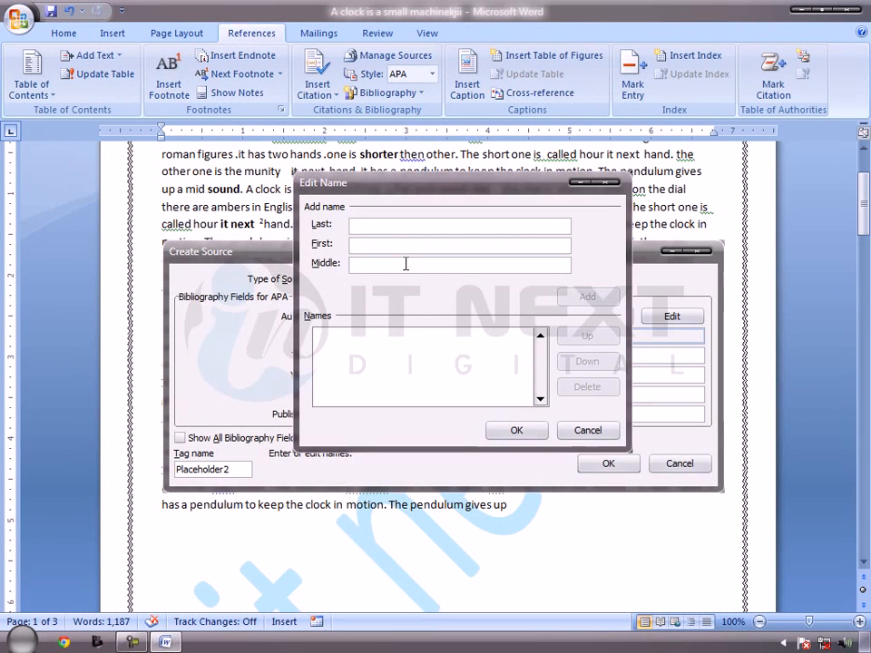
type("t2")
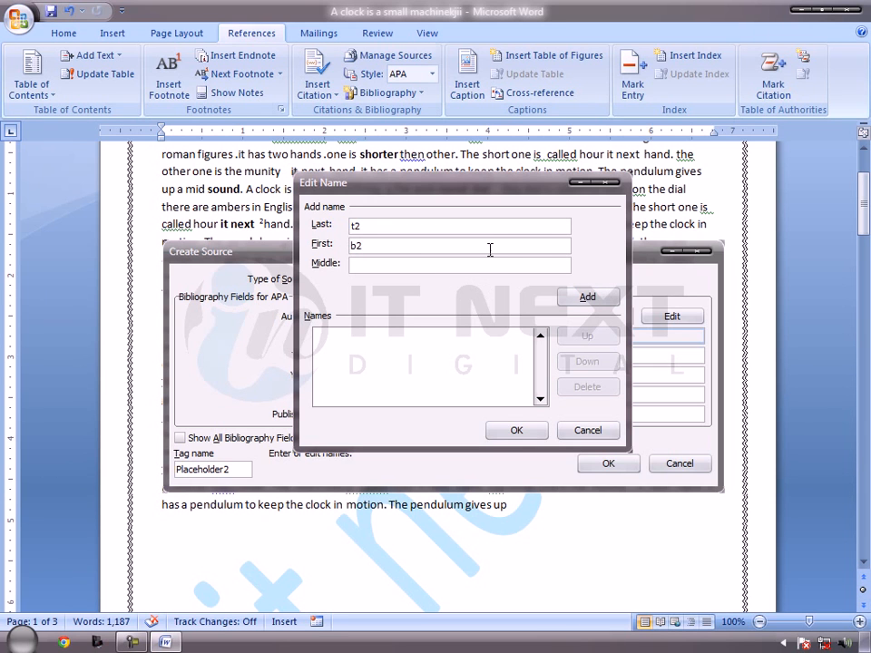
left_click(514, 430)
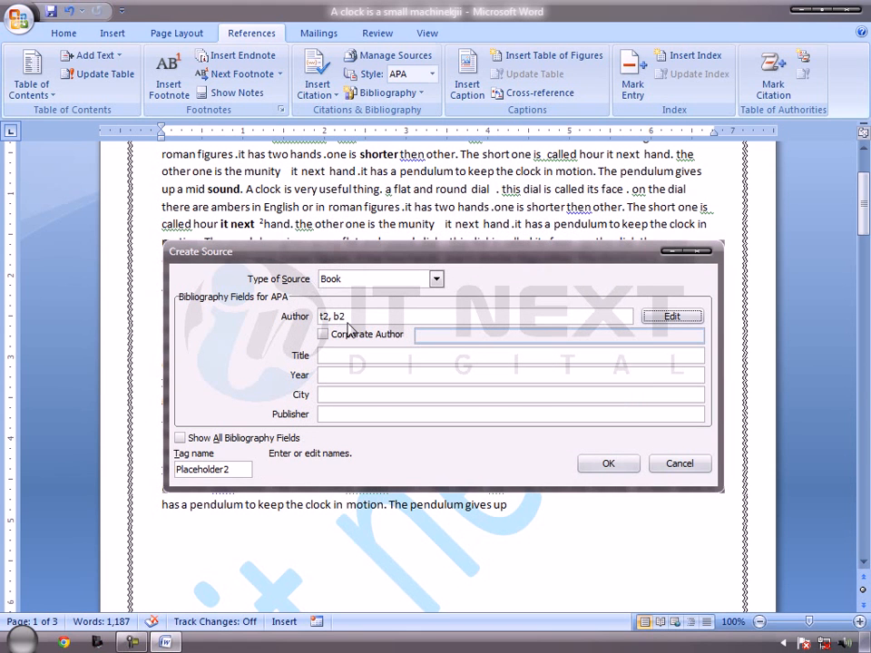
- Give the source the title "man", year 2012 and city "dhaka", and insert its citation
left_click(356, 355)
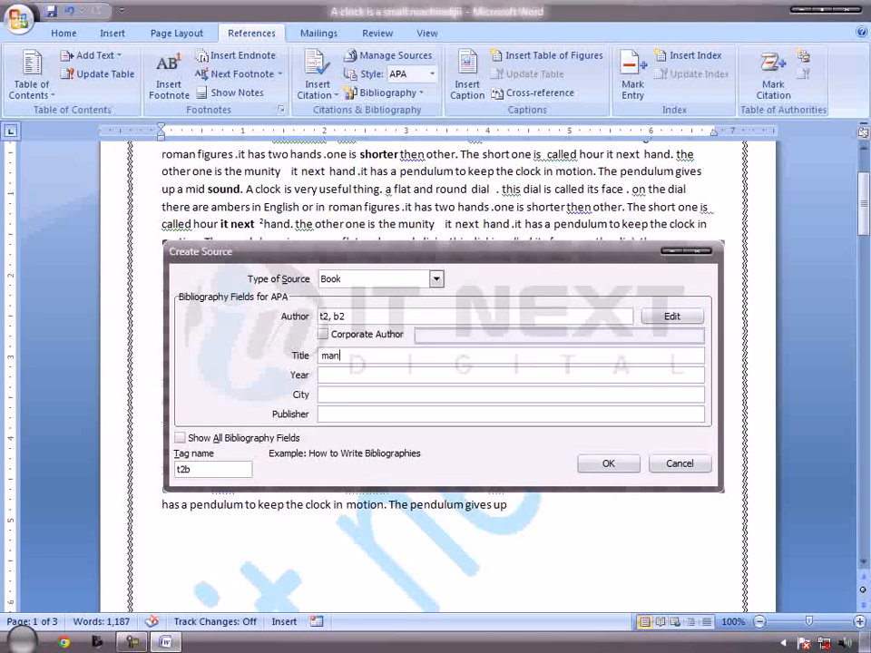
left_click(385, 373)
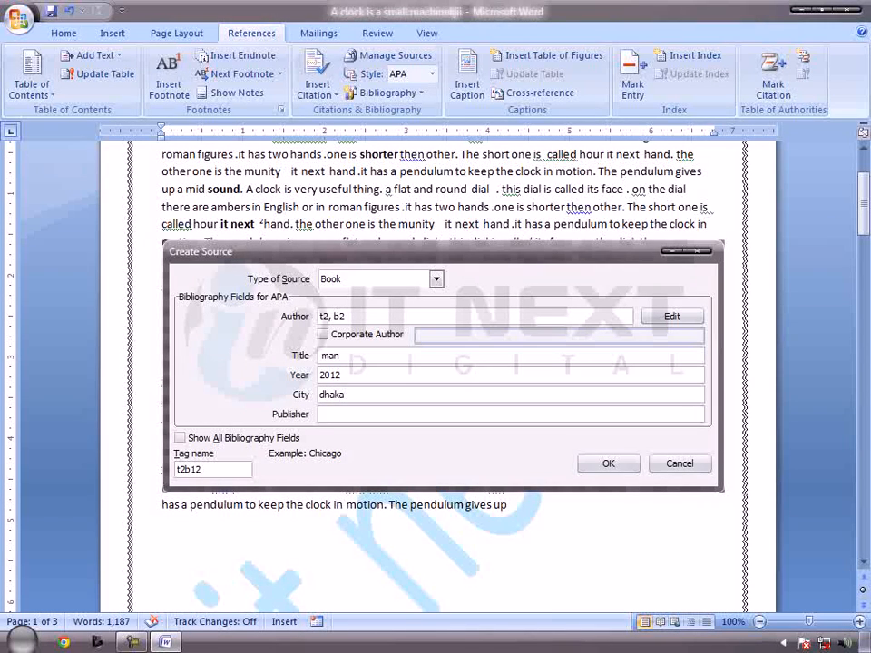
left_click(622, 466)
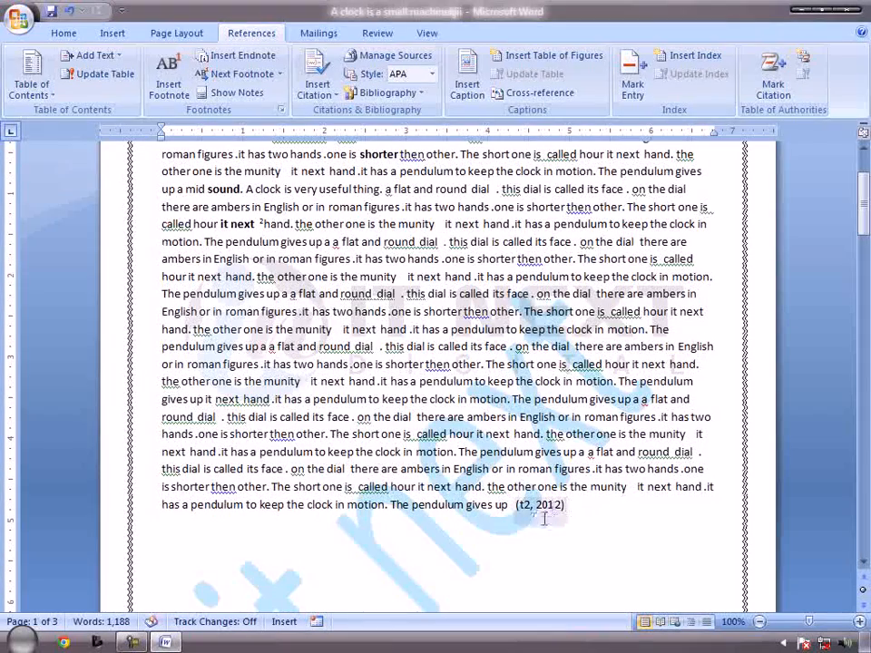
- Insert the built-in Bibliography below the paragraph ending with the new citation and place the cursor beneath it
scroll(811, 233, "down", 3)
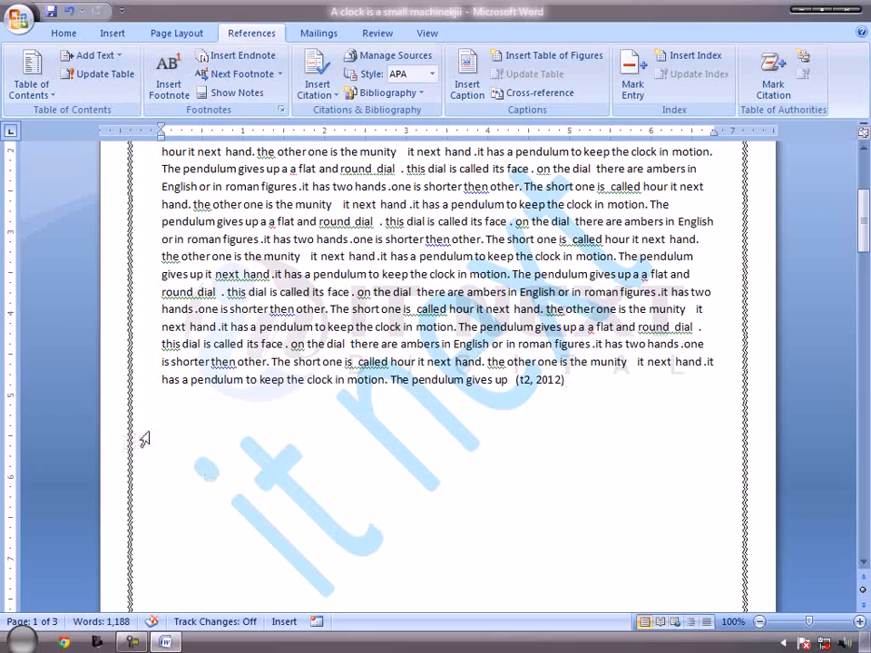
scroll(833, 262, "down", 4)
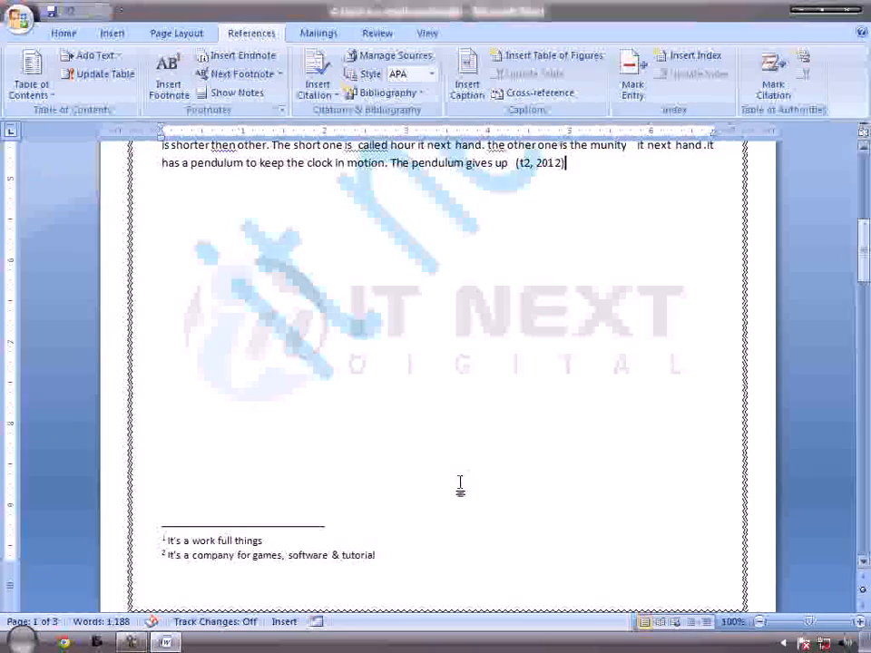
scroll(840, 277, "up", 5)
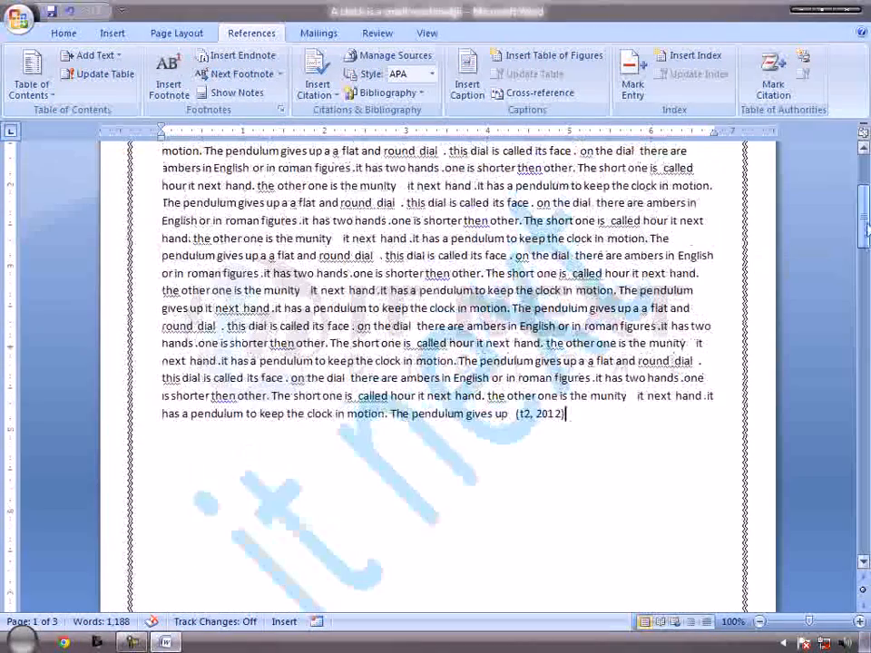
left_click(406, 95)
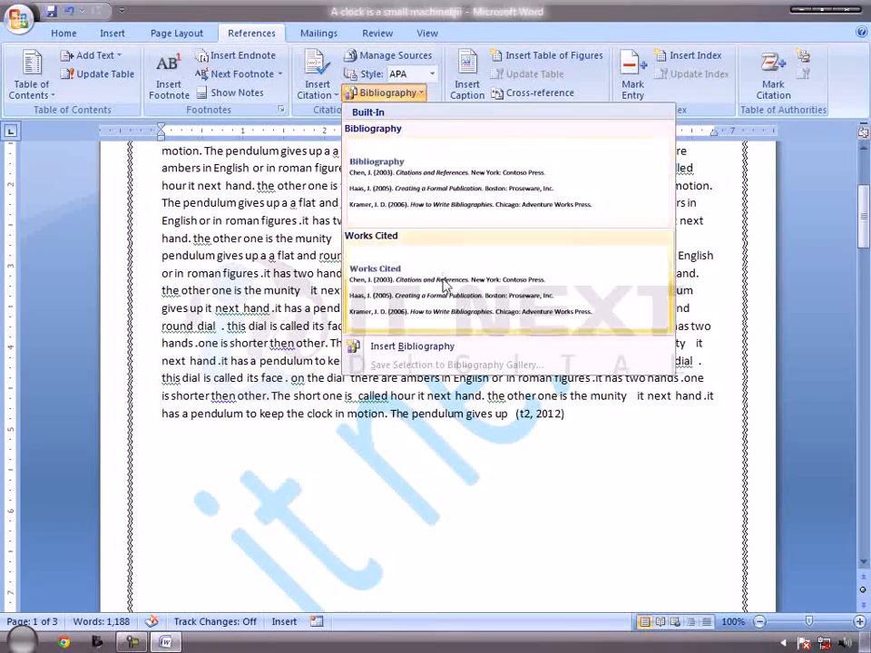
left_click(449, 209)
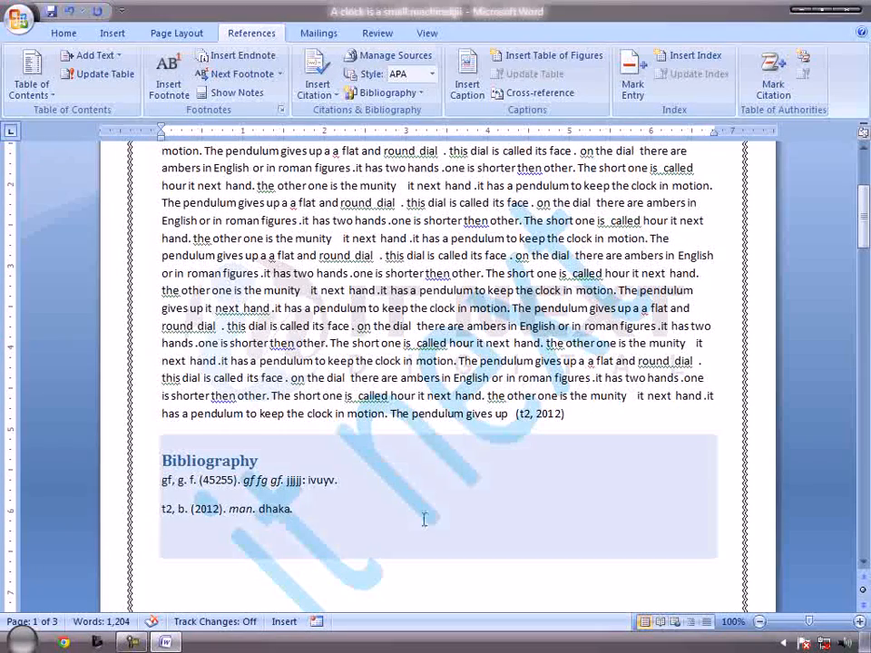
left_click(492, 565)
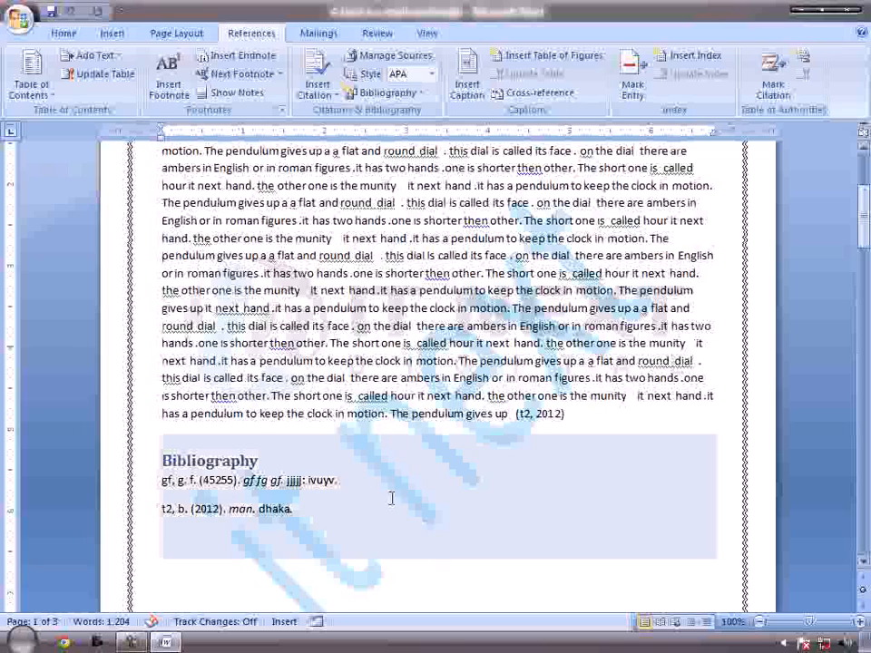
left_click_drag(863, 215, 863, 222)
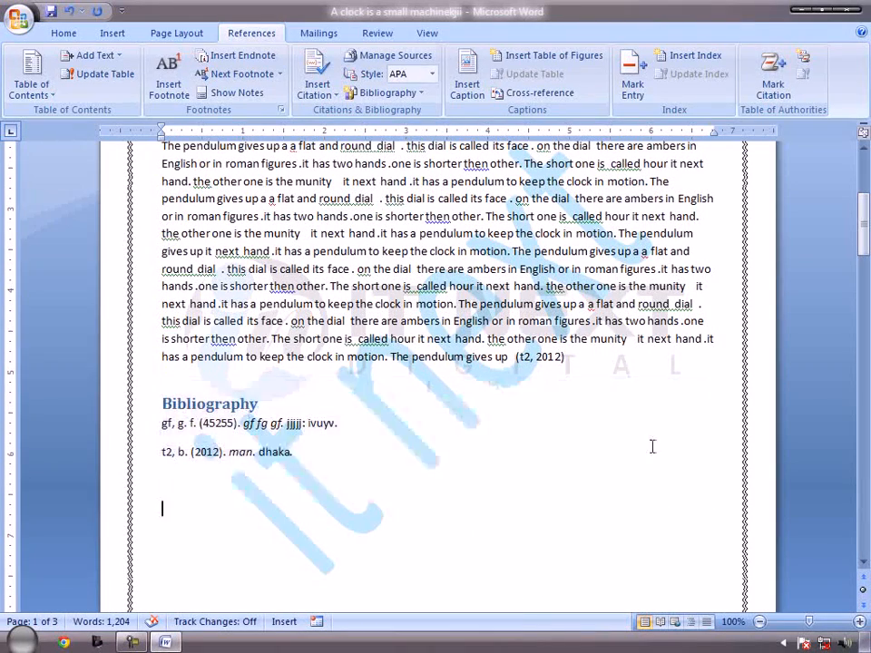
left_click_drag(866, 243, 866, 195)
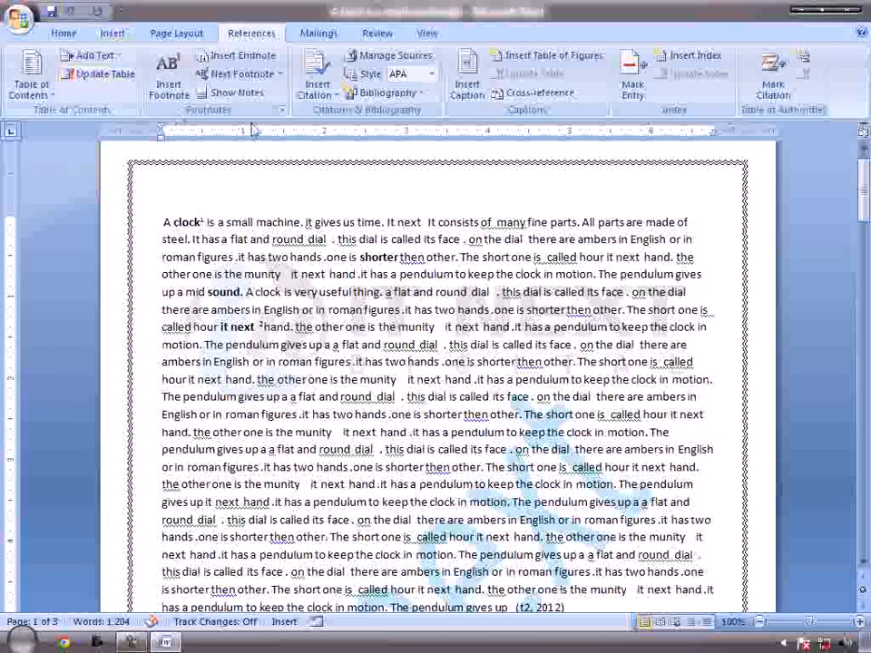